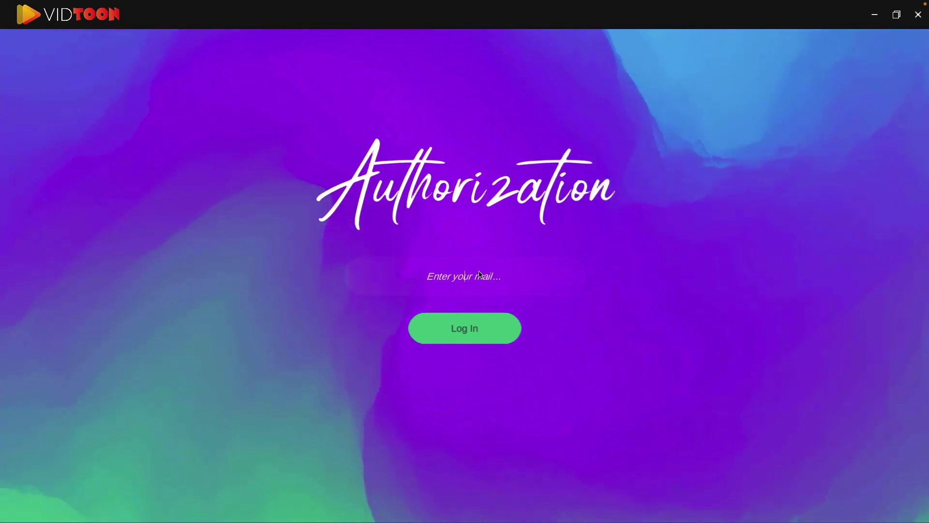
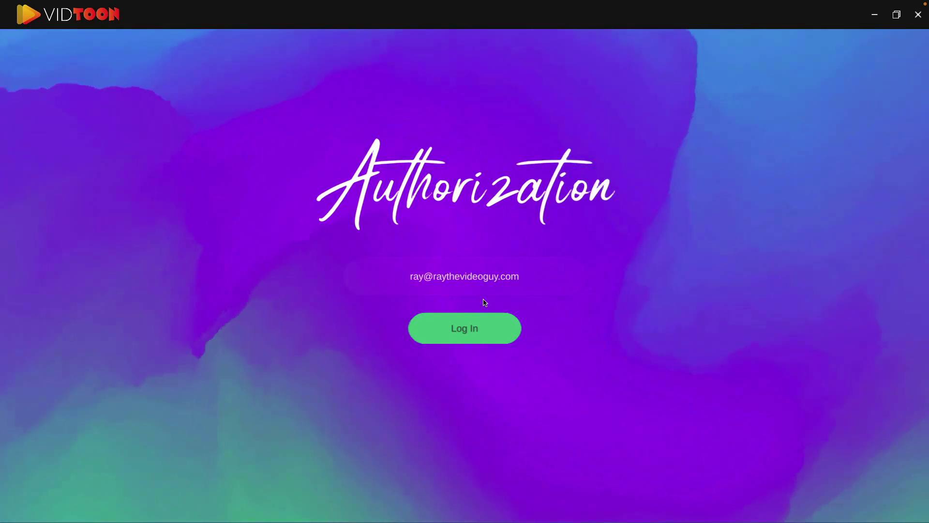
- Log in to VidToon with the account e-mail
left_click(480, 335)
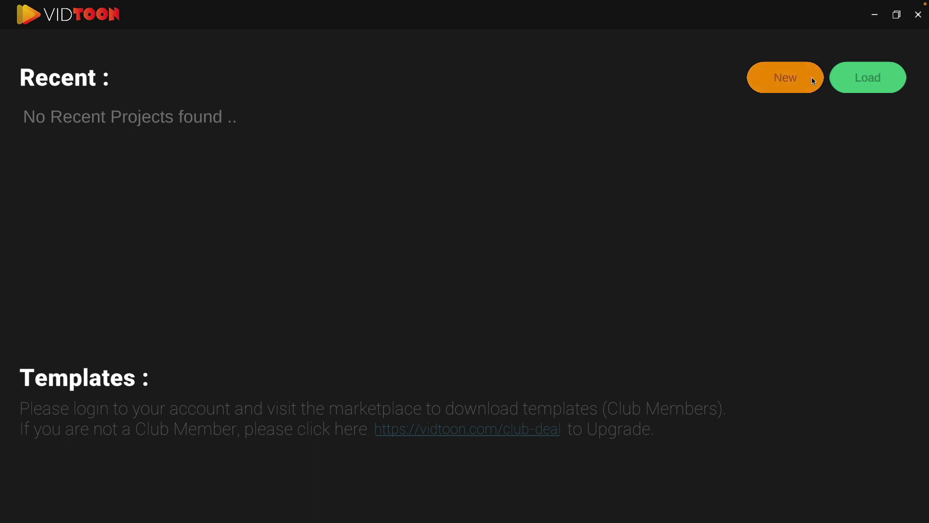
- Open the Load Project browser and close it without loading anything
left_click(877, 84)
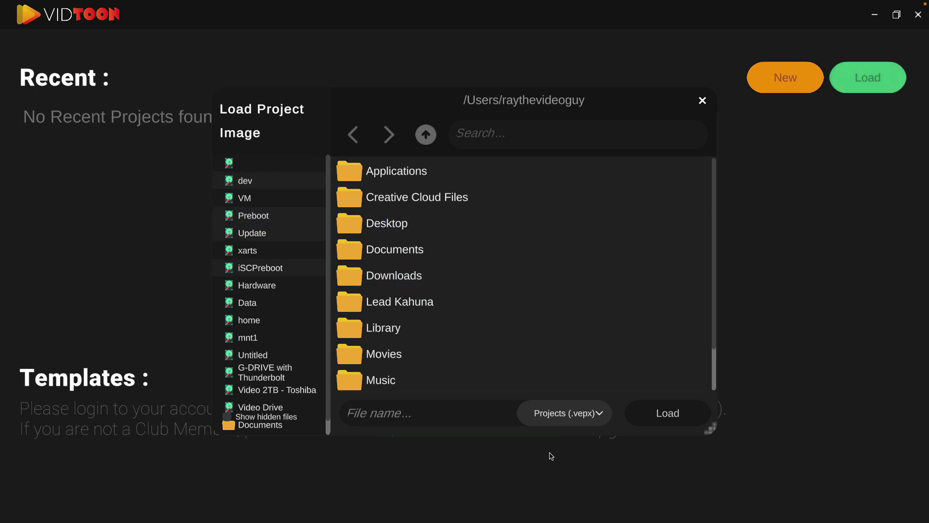
left_click(698, 103)
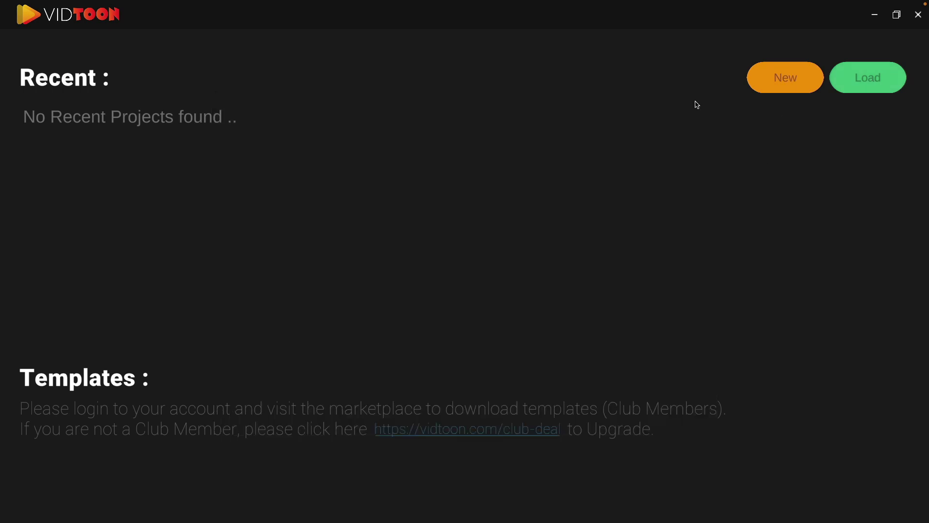
- Create the new project using the Youtube video dimension preset at 1920 × 1080
left_click(781, 78)
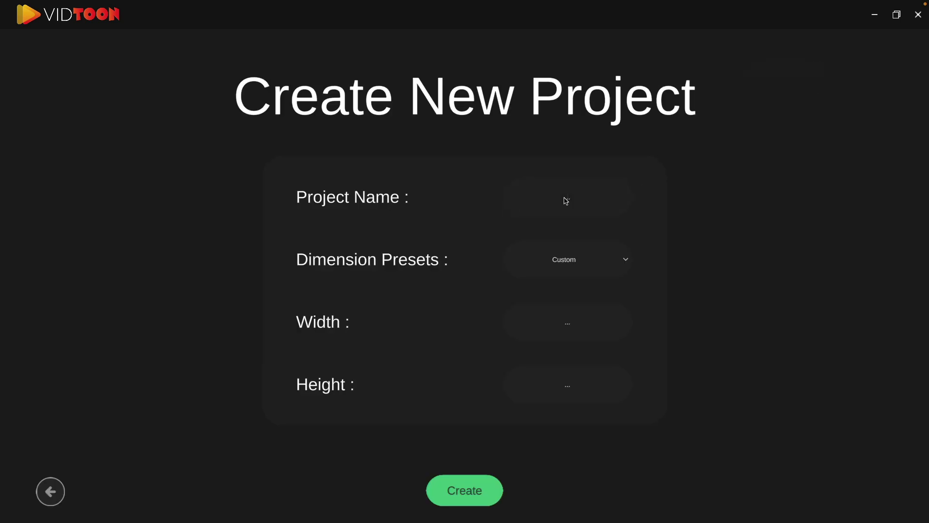
left_click(577, 260)
left_click(568, 278)
left_click(610, 265)
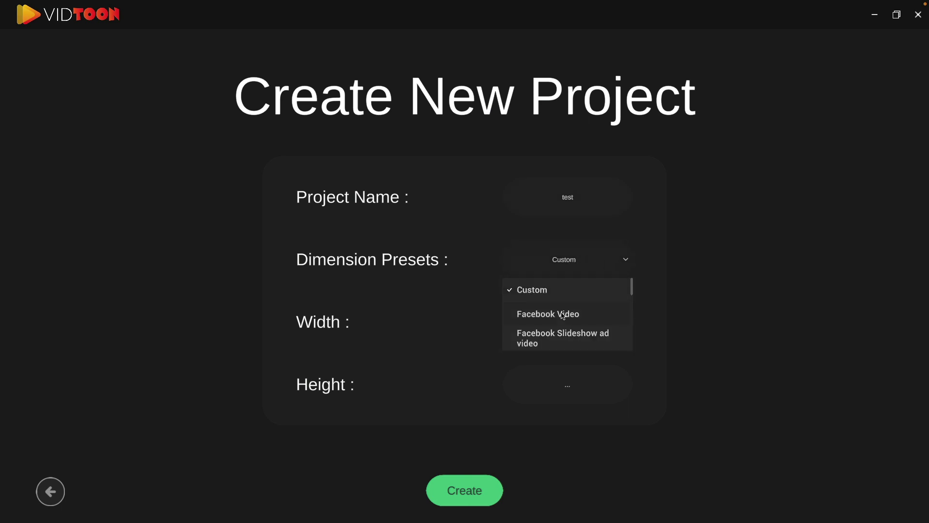
scroll(561, 323, "down", 1)
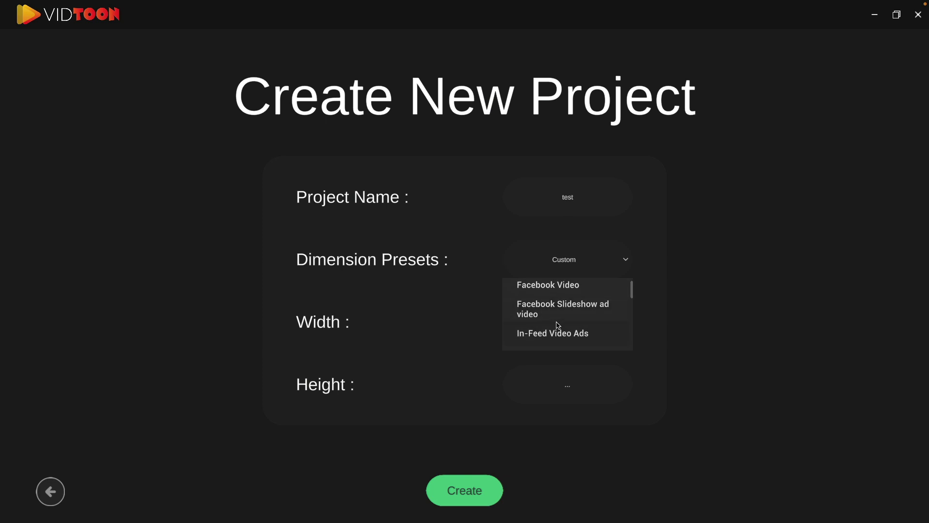
scroll(558, 327, "down", 2)
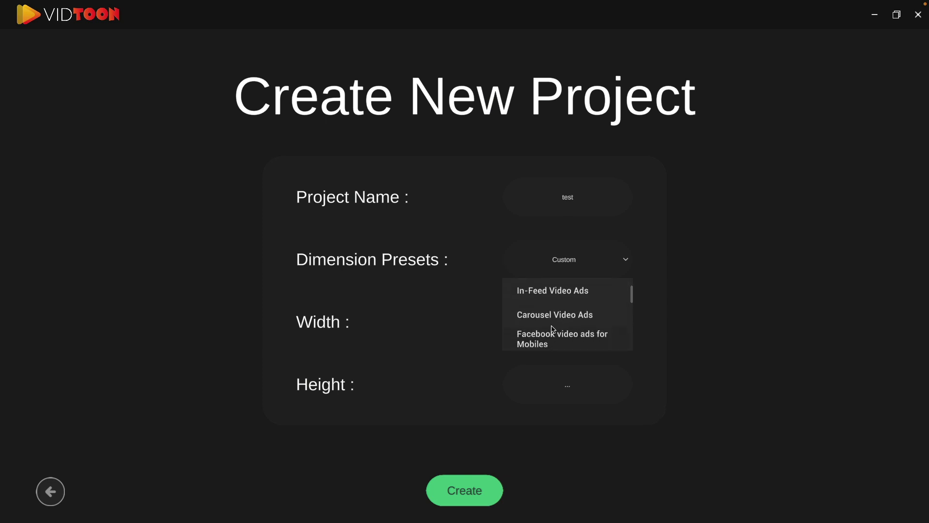
scroll(560, 323, "down", 3)
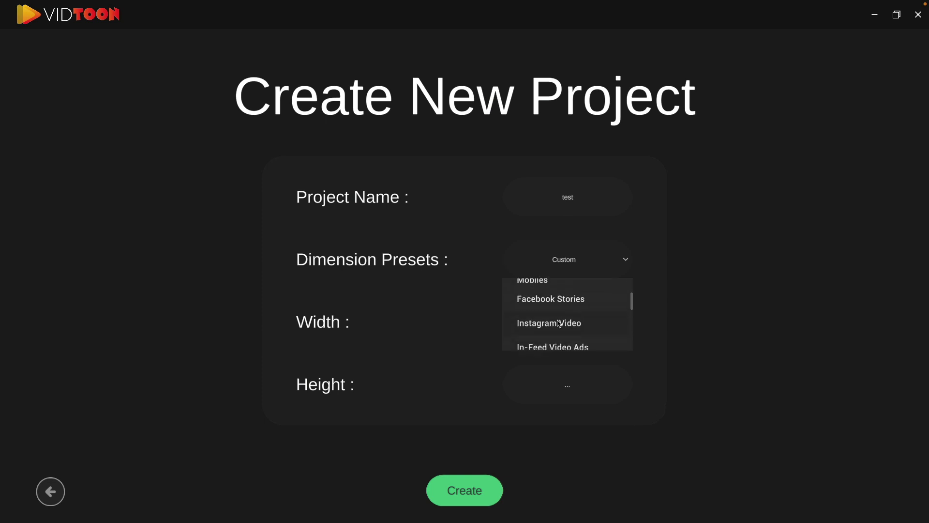
scroll(560, 324, "down", 4)
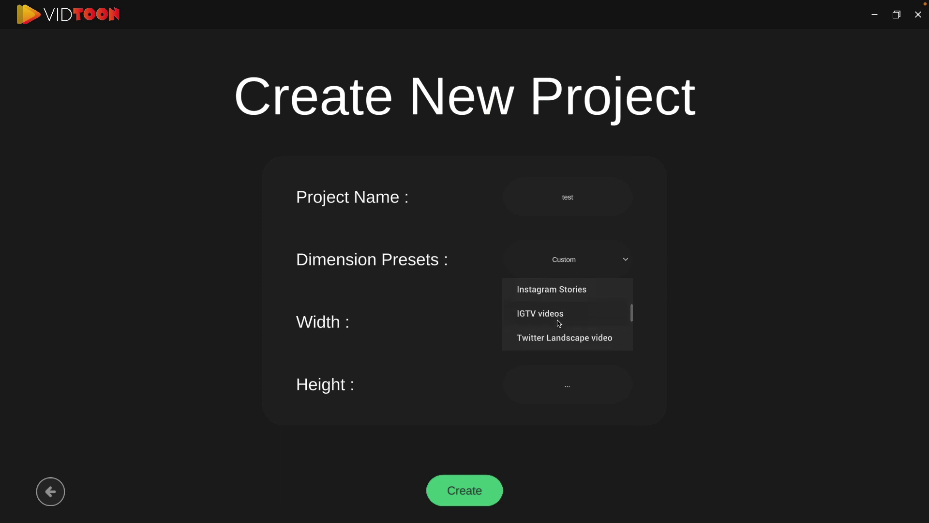
scroll(560, 324, "down", 3)
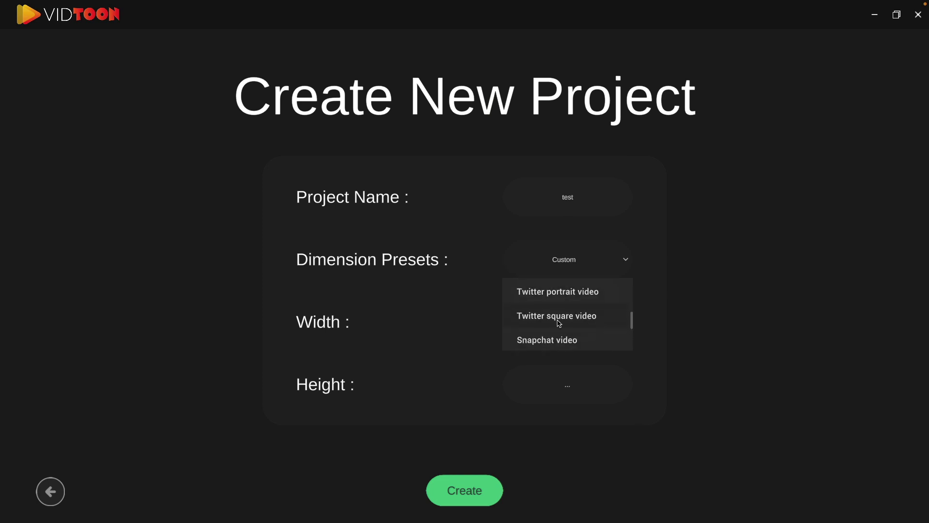
scroll(560, 324, "down", 3)
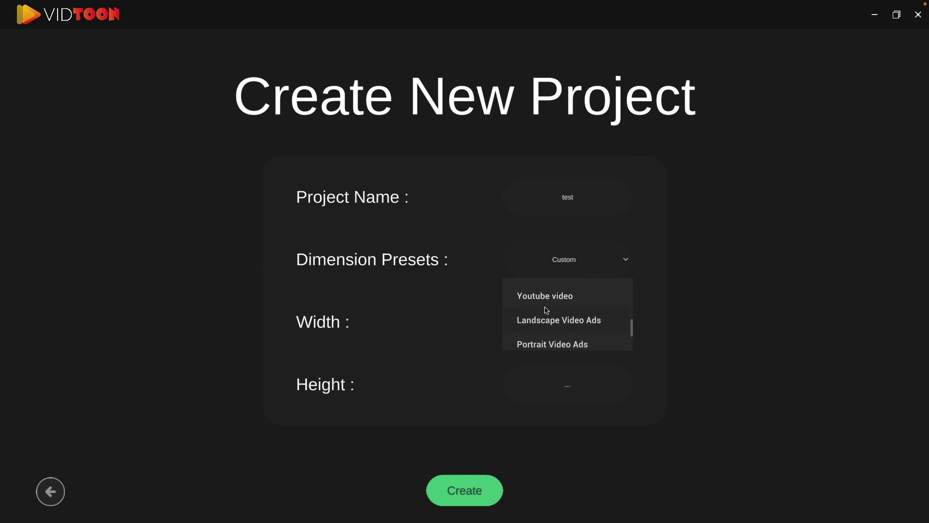
left_click(552, 301)
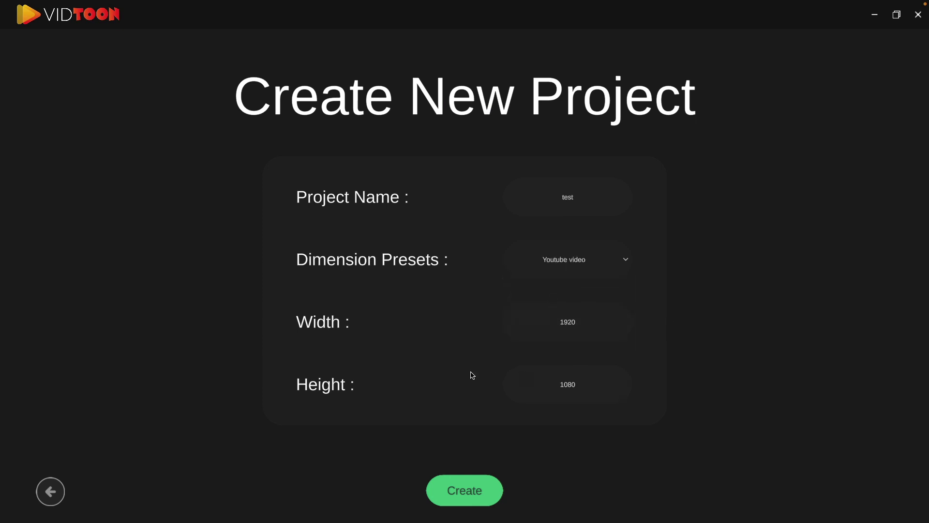
left_click(474, 489)
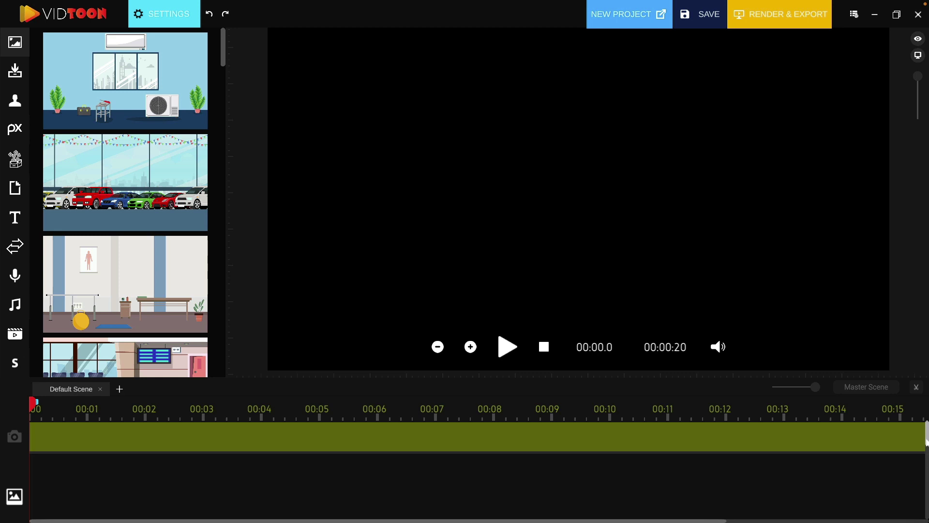
- Scroll the timeline tracks and the library panel to look around the empty editor
left_click_drag(925, 441, 927, 398)
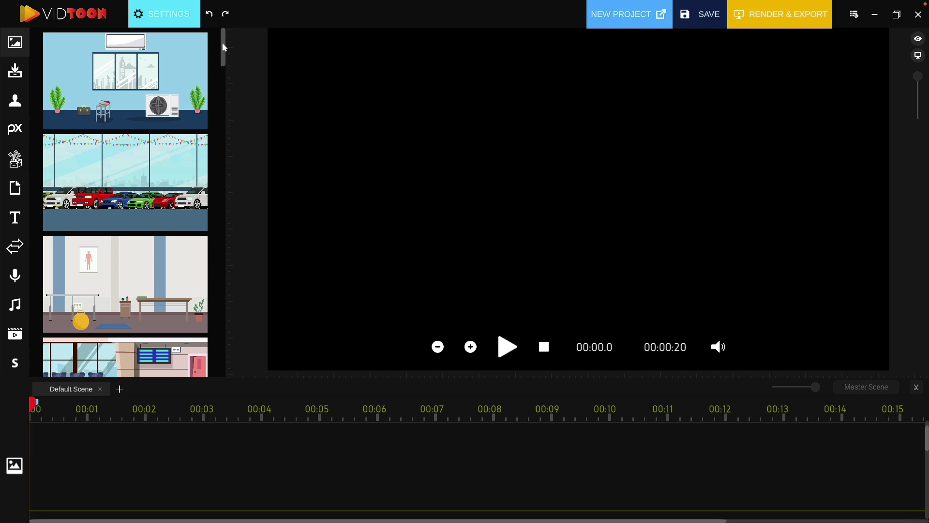
left_click_drag(223, 46, 206, 21)
- Browse the Uploads, Characters, Pixabay, Iconfinder, GIPHY, Text and Transitions panels
left_click(15, 71)
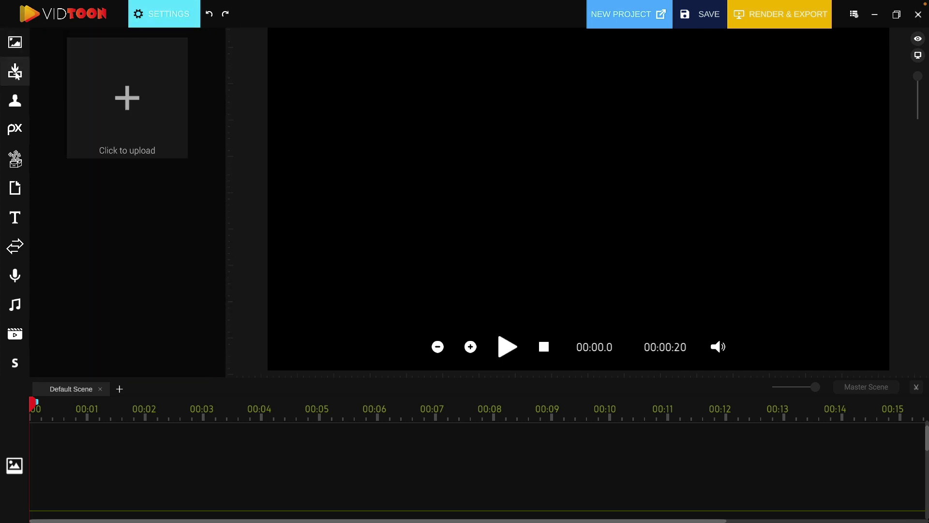
left_click(17, 109)
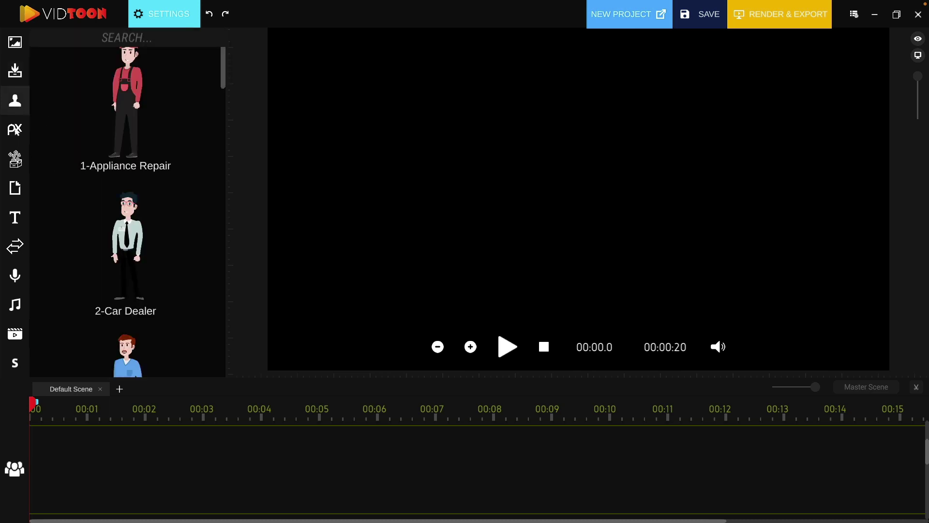
left_click(17, 129)
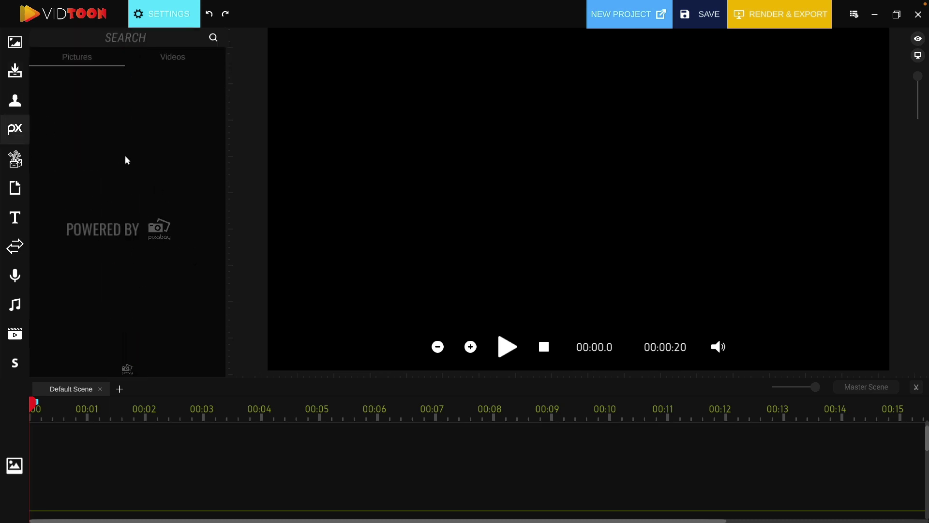
left_click(16, 163)
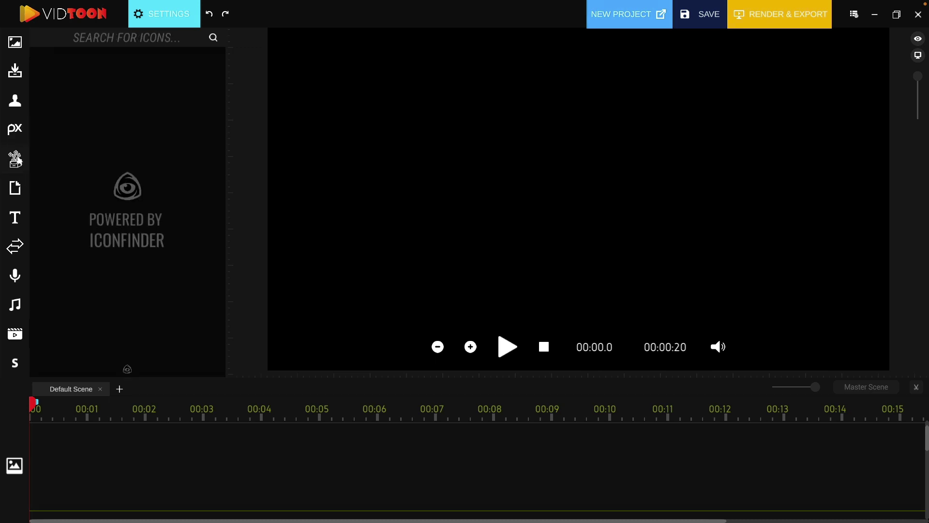
left_click(20, 192)
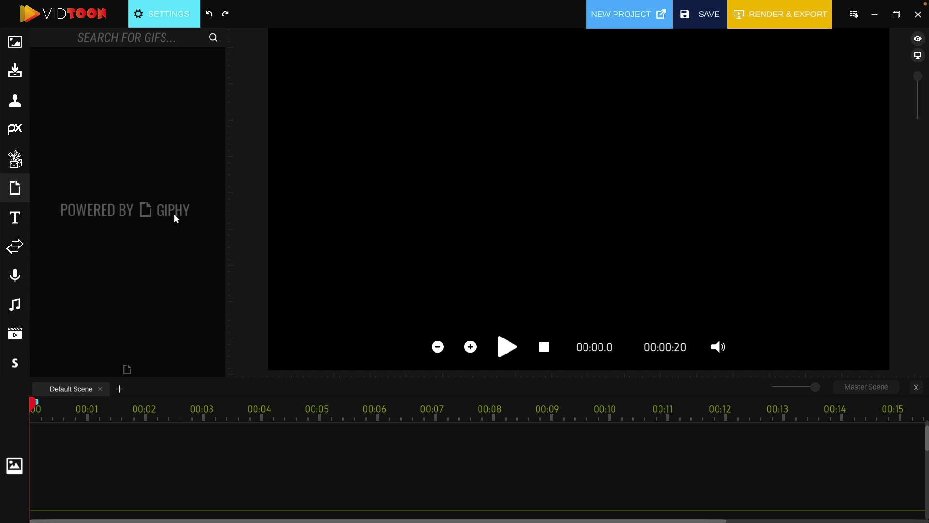
left_click(22, 223)
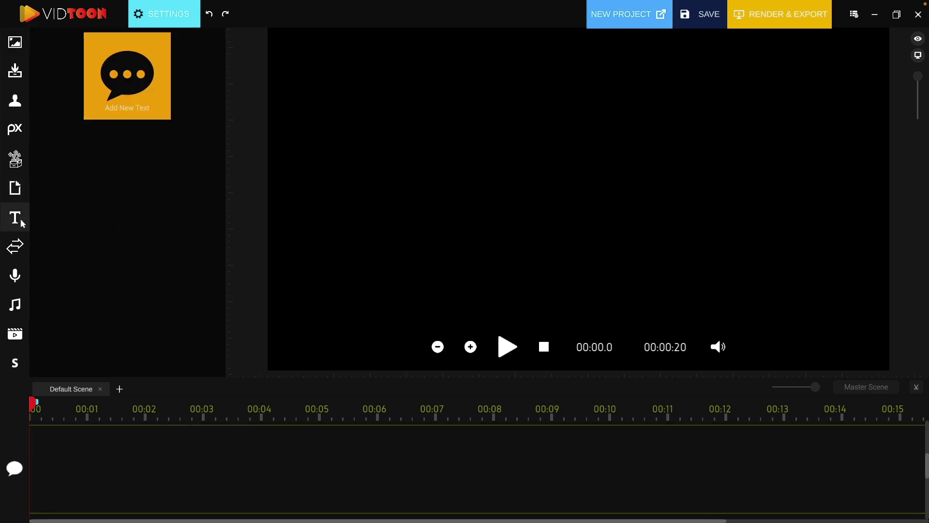
left_click(13, 248)
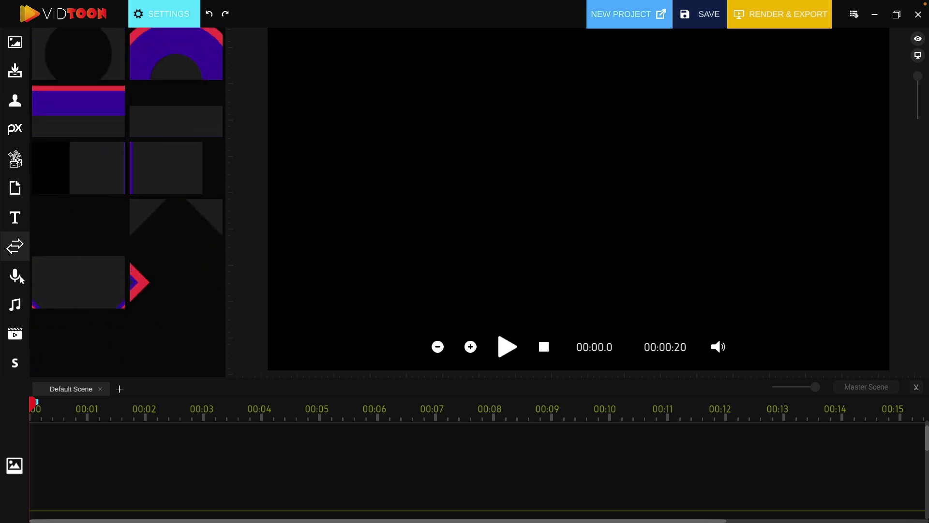
- Look through voice-over, background music, video uploads and scenes, then return to backgrounds
left_click(18, 277)
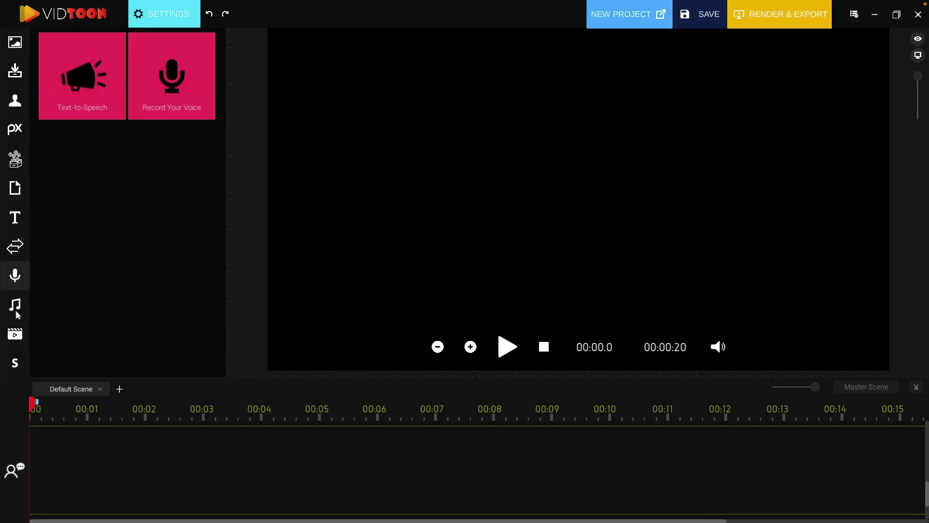
left_click(15, 306)
scroll(152, 262, "down", 2)
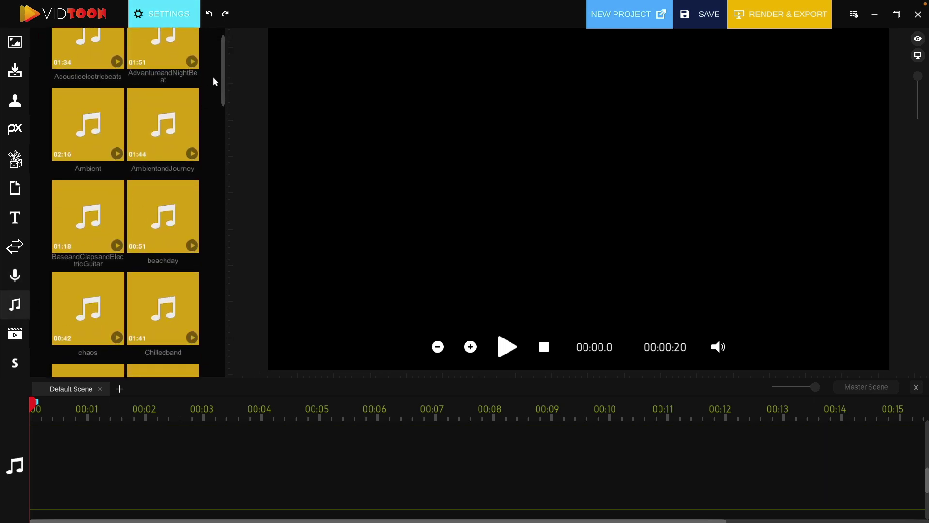
left_click_drag(223, 74, 247, 382)
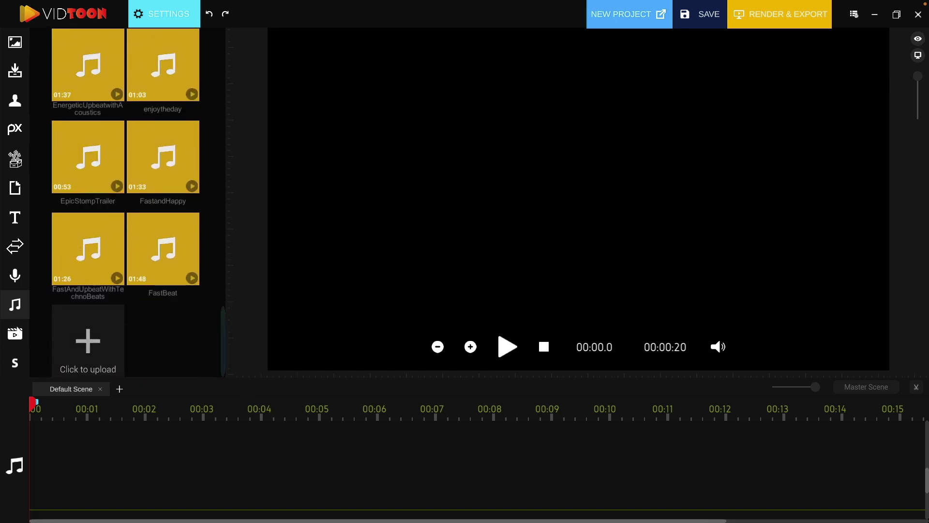
left_click(15, 334)
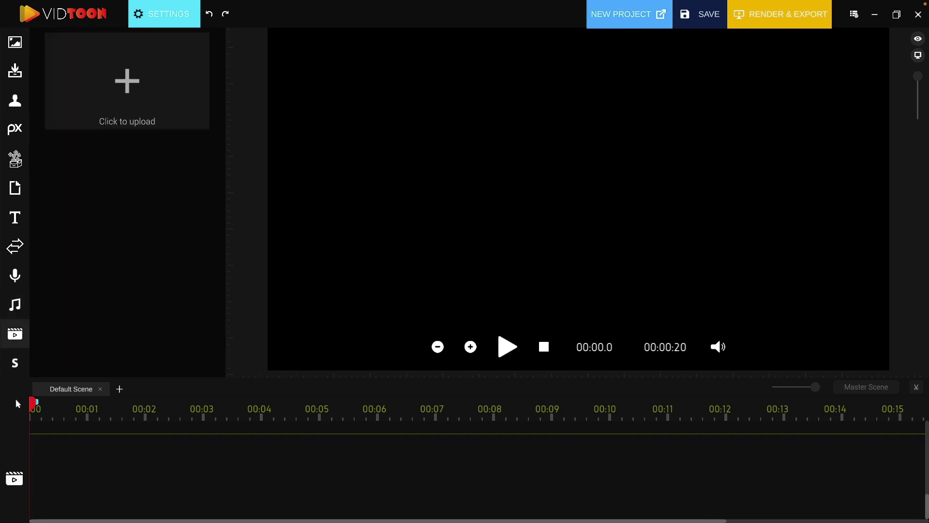
left_click(17, 372)
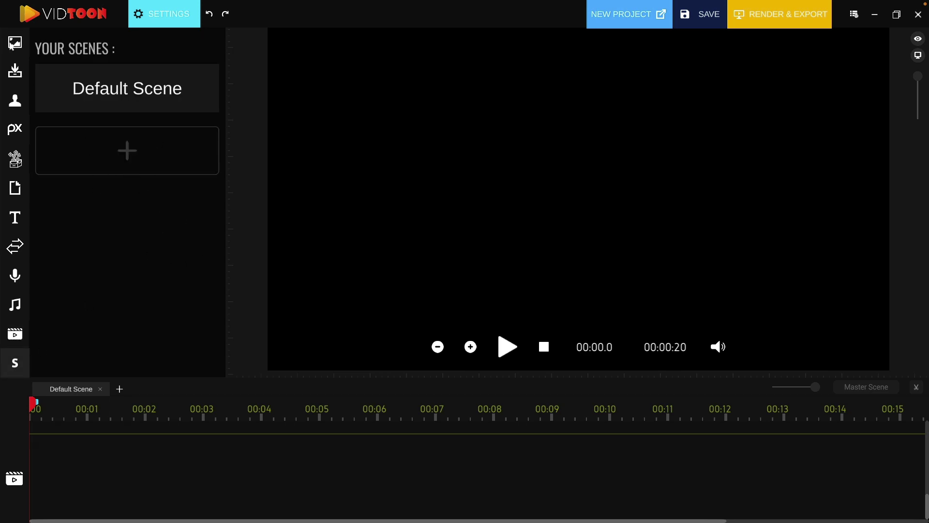
left_click(12, 45)
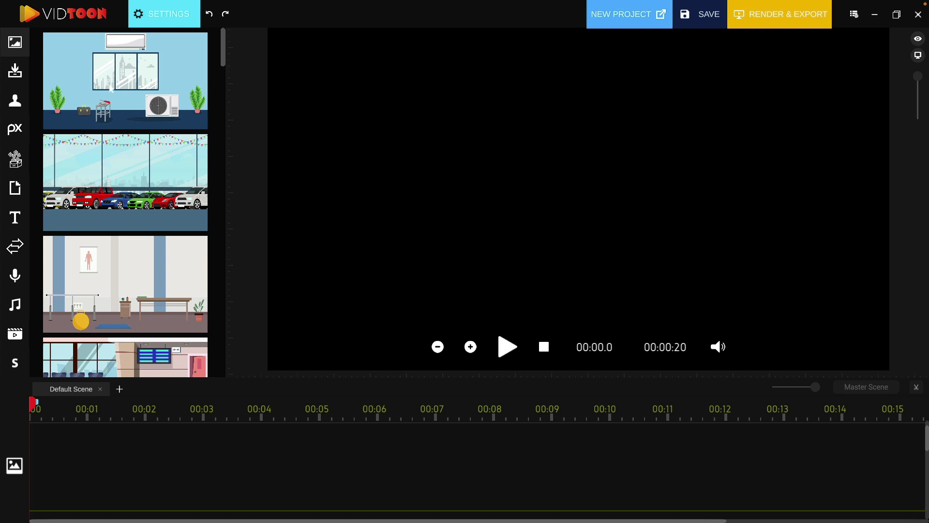
- Add the office background and stretch its timeline clip to about 00:07
left_click(111, 89)
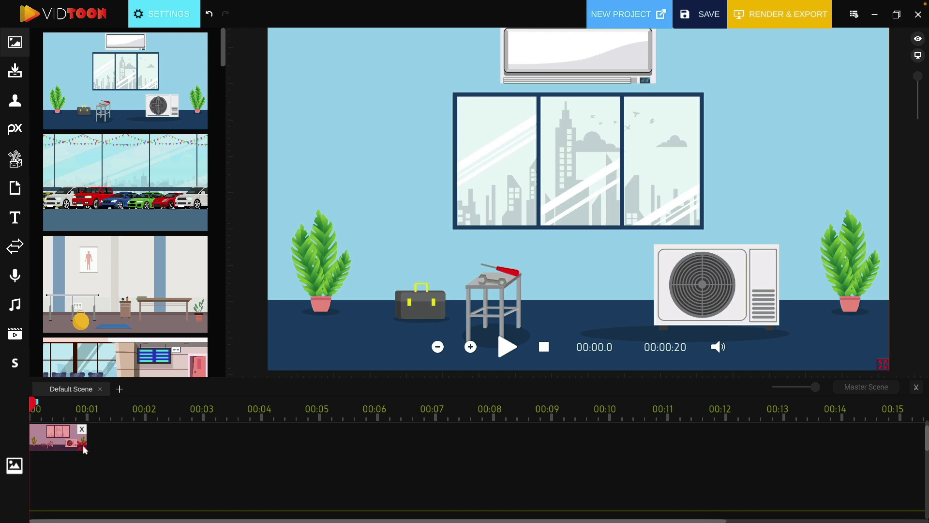
left_click_drag(84, 450, 457, 445)
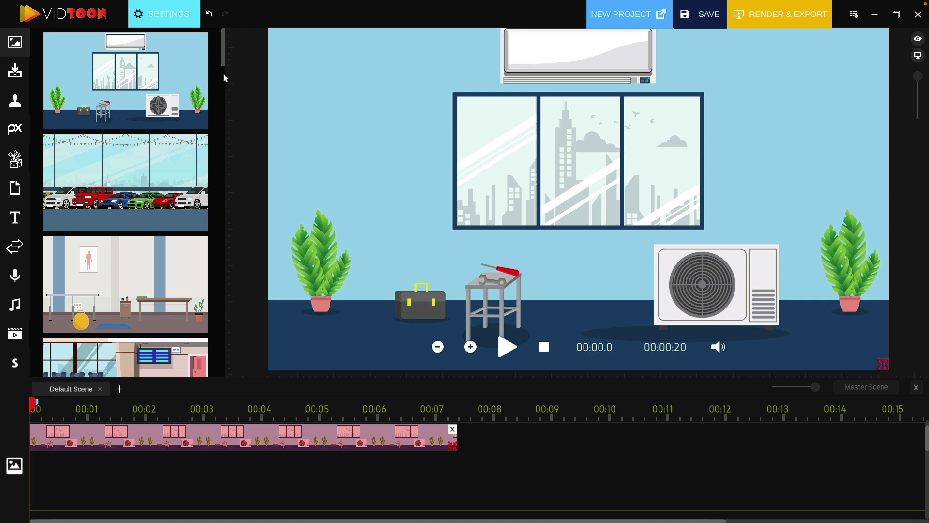
- Add the bakery background on a second track right after the office clip, lengthened toward 00:16
scroll(113, 215, "down", 5)
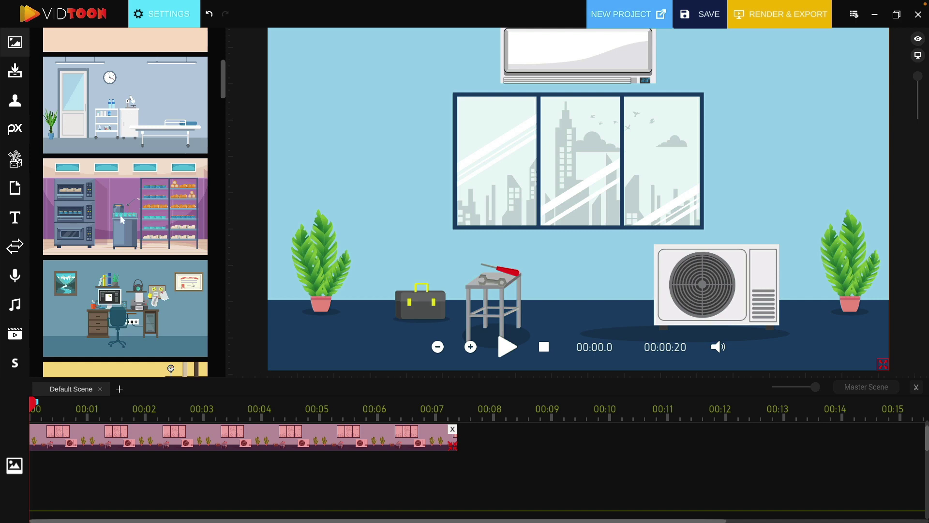
left_click_drag(121, 219, 586, 204)
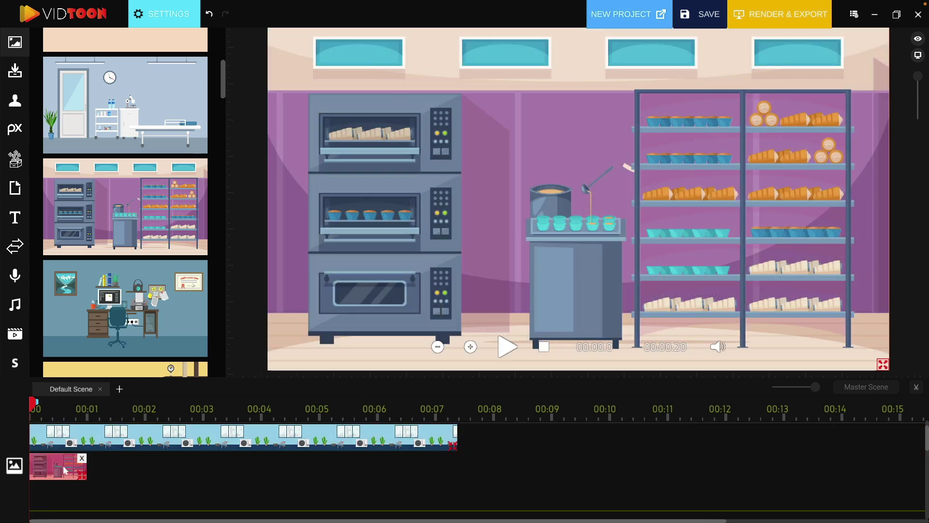
left_click_drag(67, 471, 249, 468)
left_click_drag(376, 463, 621, 462)
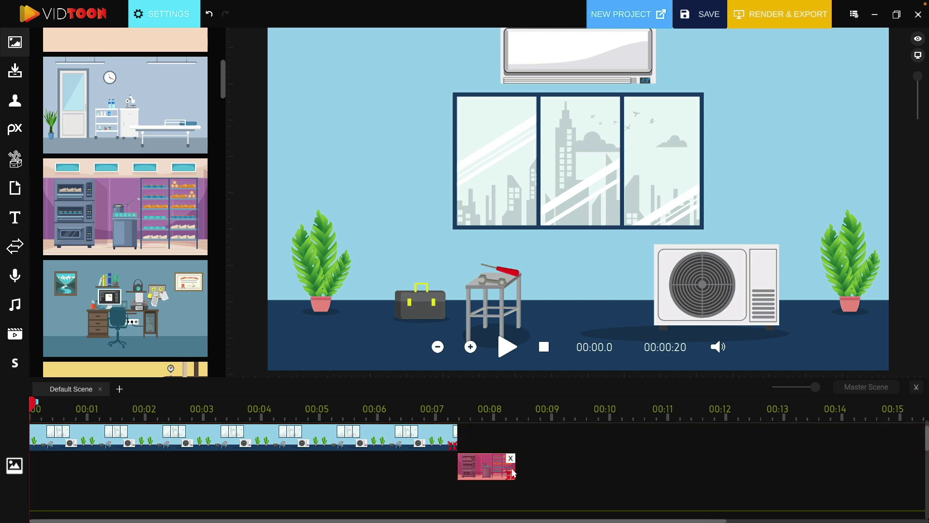
left_click_drag(513, 473, 897, 463)
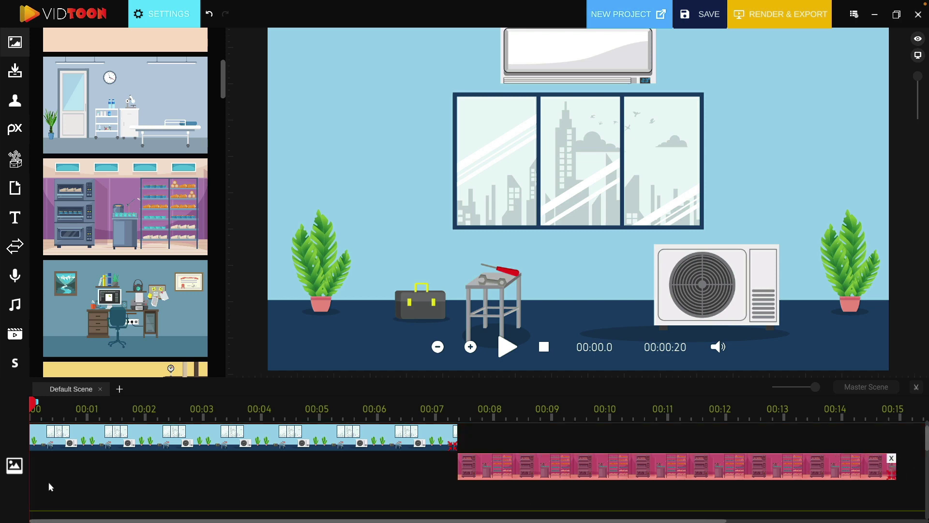
- Preview from 00:03.3, then nudge the bakery clip slightly earlier and extend its end
left_click(217, 410)
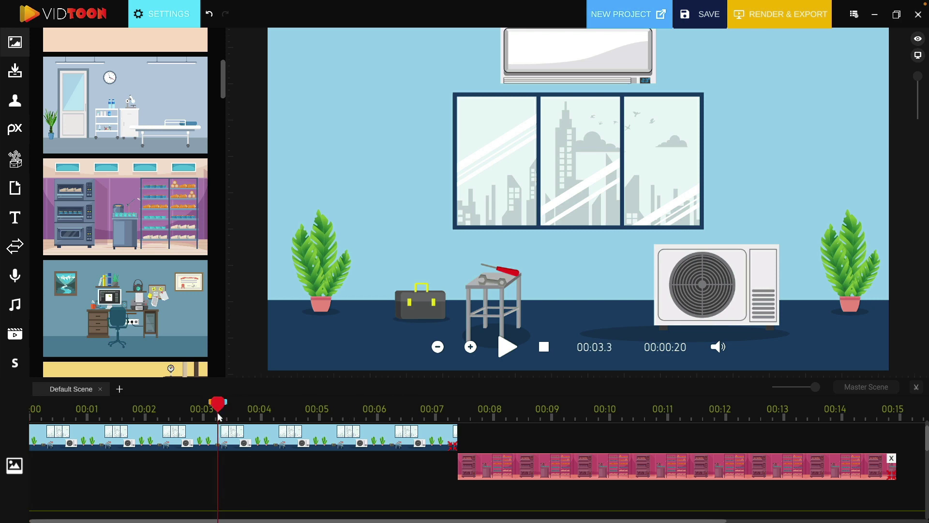
left_click(507, 351)
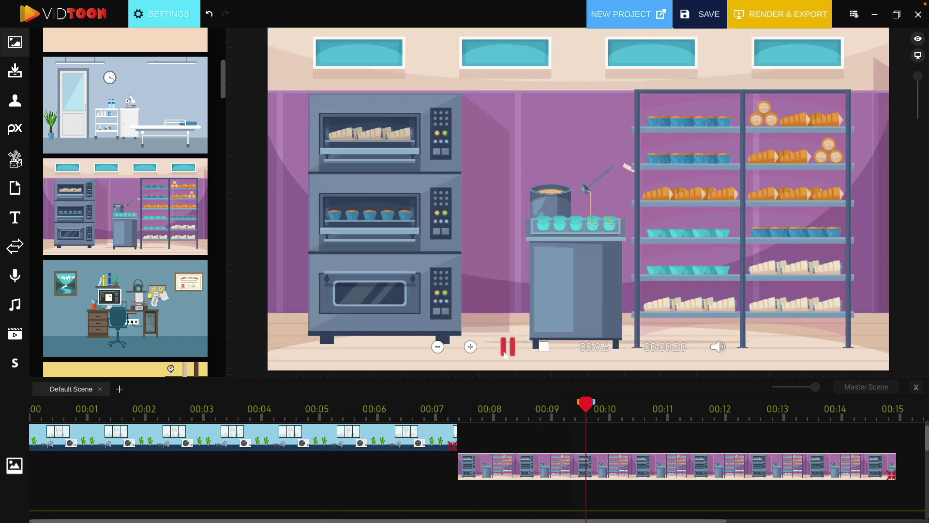
left_click(510, 350)
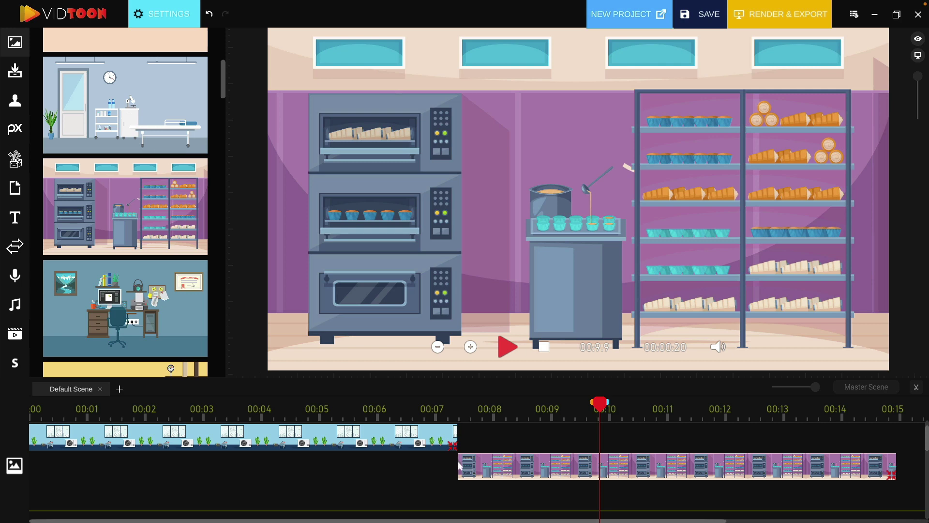
left_click(472, 468)
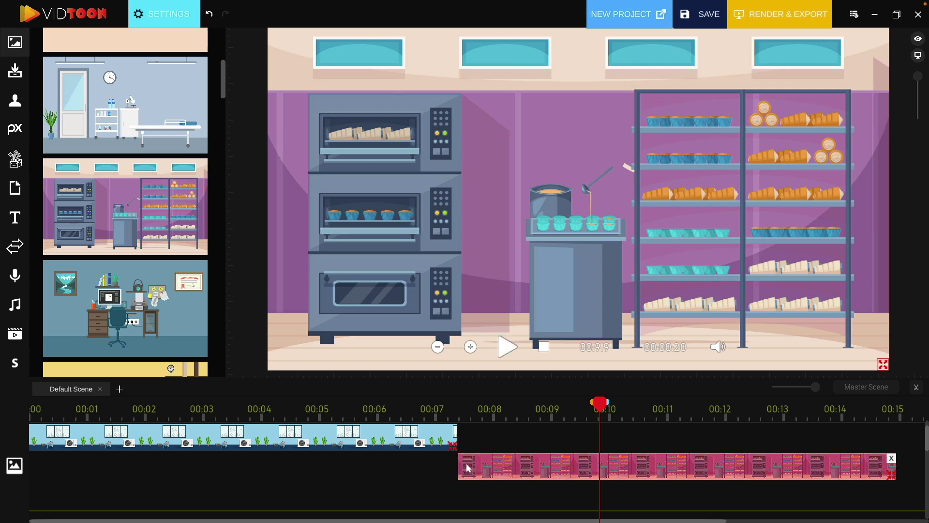
left_click_drag(470, 468, 467, 469)
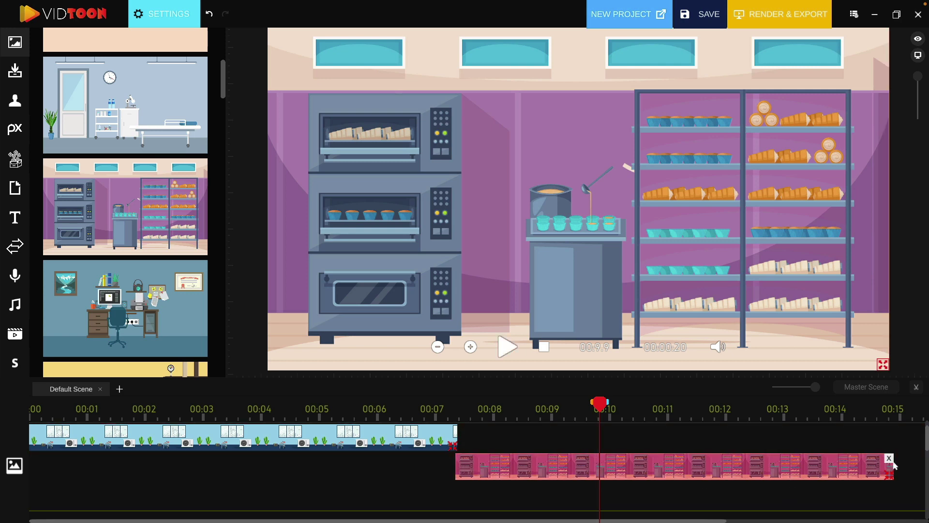
left_click_drag(892, 481, 901, 480)
- Drag the 12-Electrician character from the Characters library into the bakery scene
left_click(14, 102)
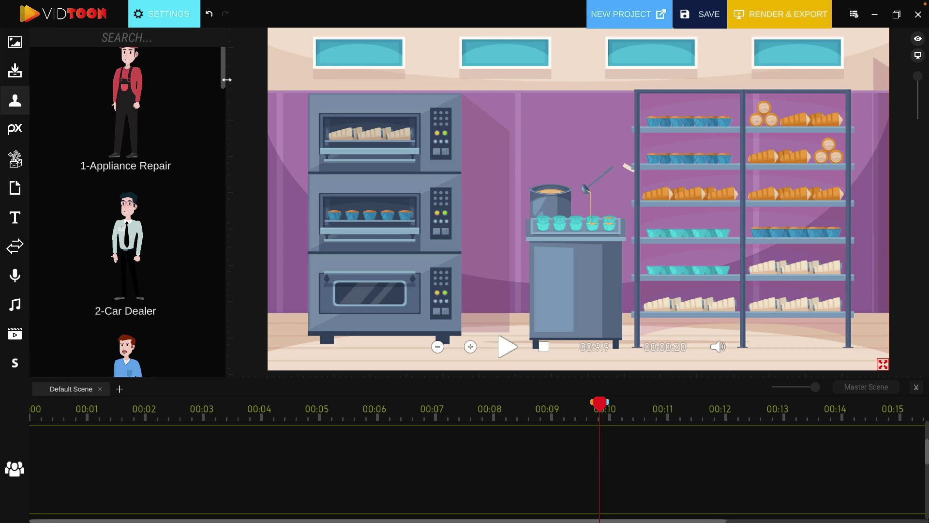
left_click_drag(222, 80, 225, 305)
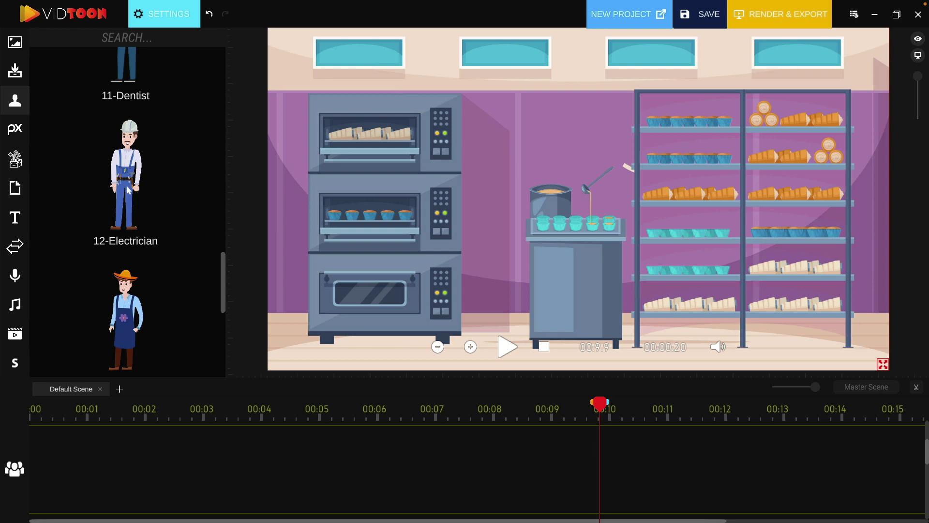
scroll(184, 213, "up", 1)
left_click_drag(161, 201, 591, 237)
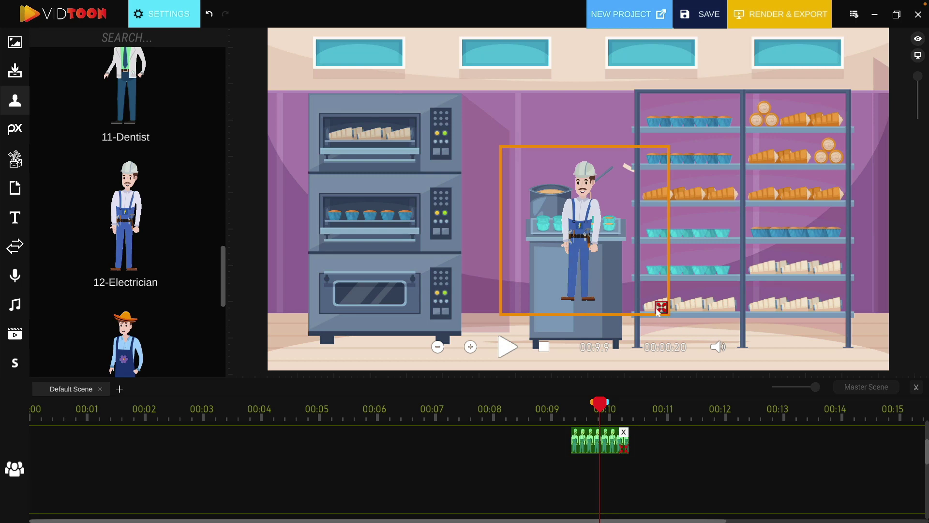
- Enlarge the Electrician and position him in front of the bakery counter
left_click_drag(661, 307, 725, 364)
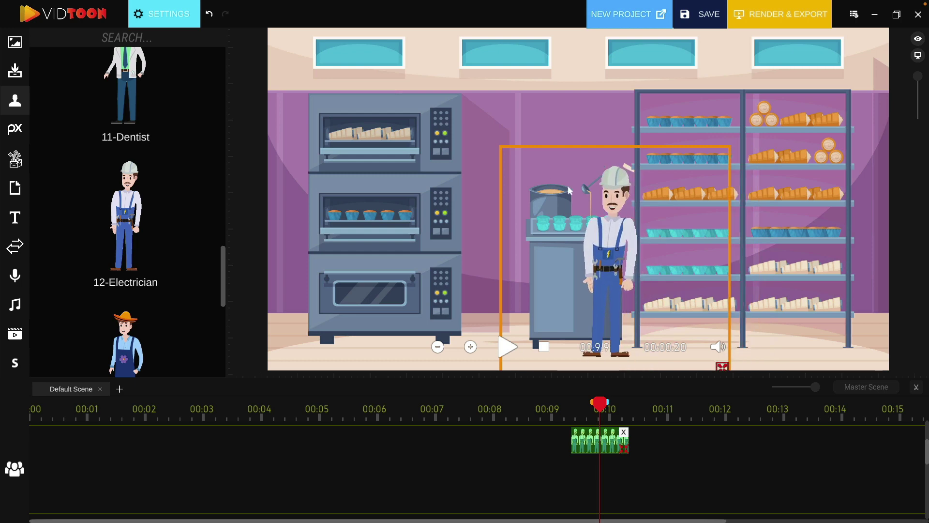
left_click_drag(589, 224, 468, 185)
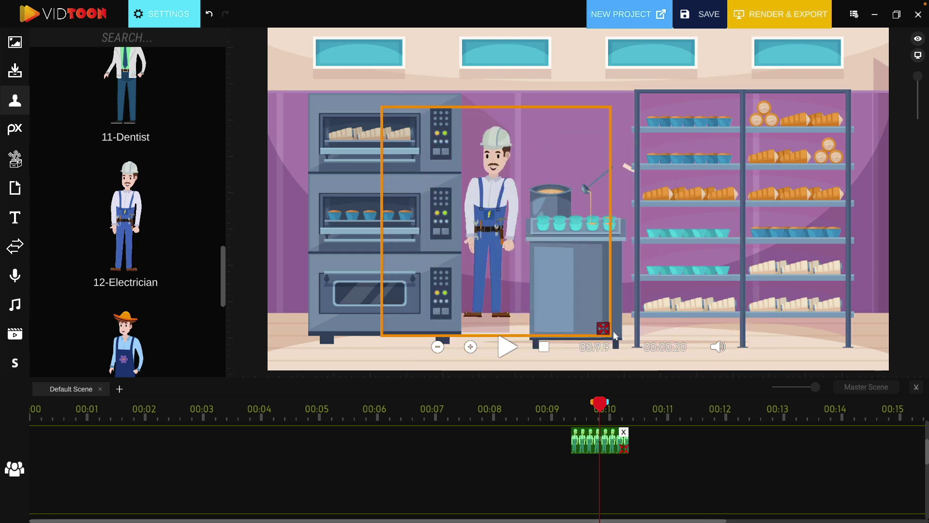
left_click_drag(608, 332, 629, 352)
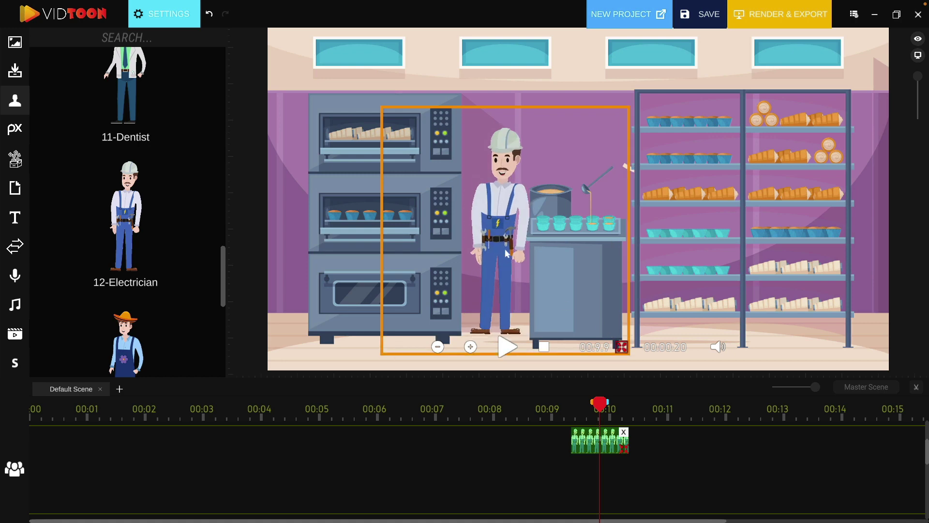
left_click_drag(489, 217, 515, 245)
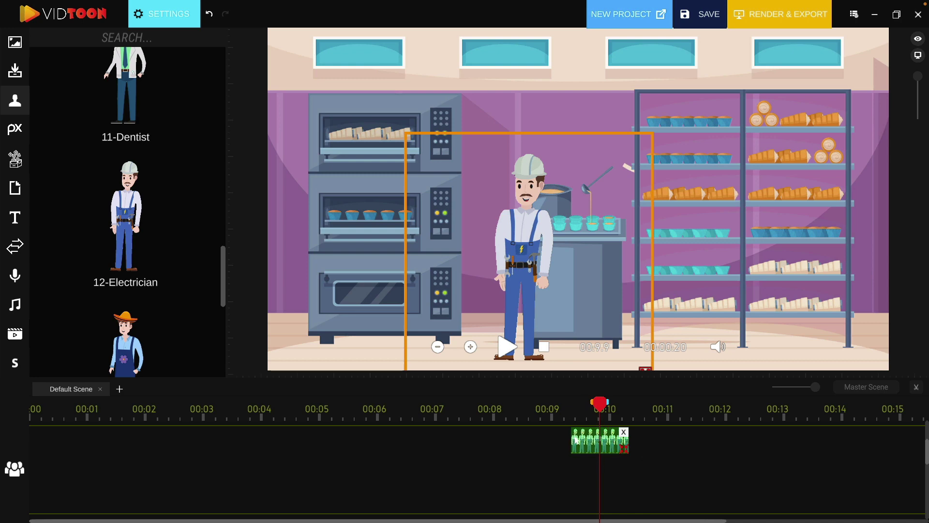
- Stretch the Electrician's clip from 00:00 to about 00:15 and preview from the start
left_click_drag(589, 442, 897, 493)
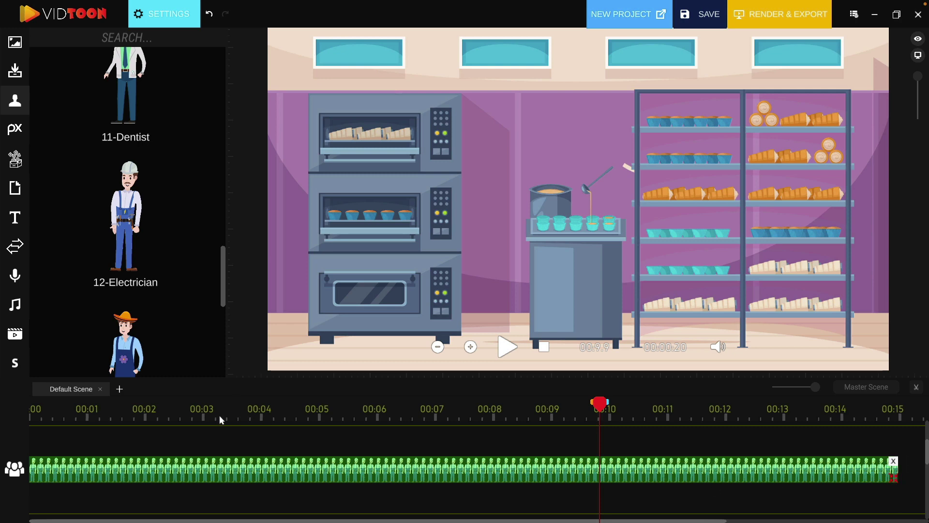
left_click(115, 417)
left_click_drag(80, 417, 11, 419)
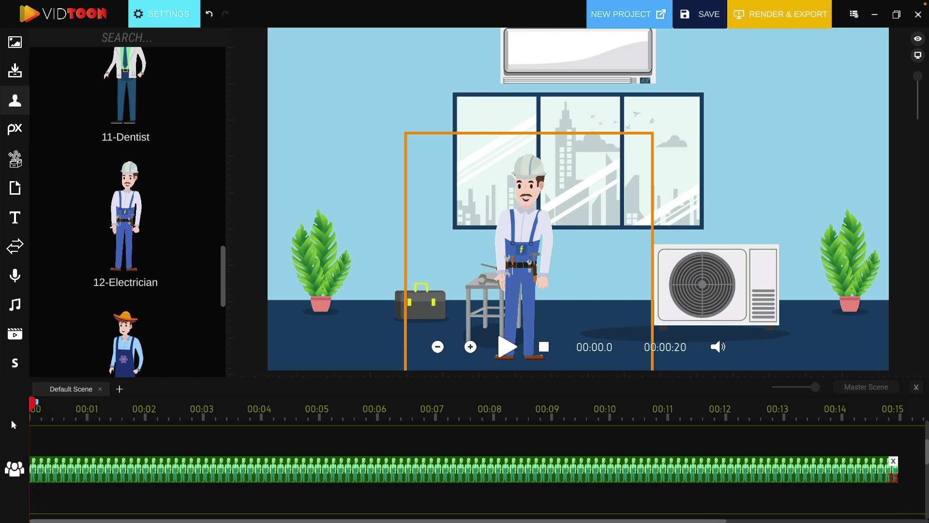
left_click(506, 346)
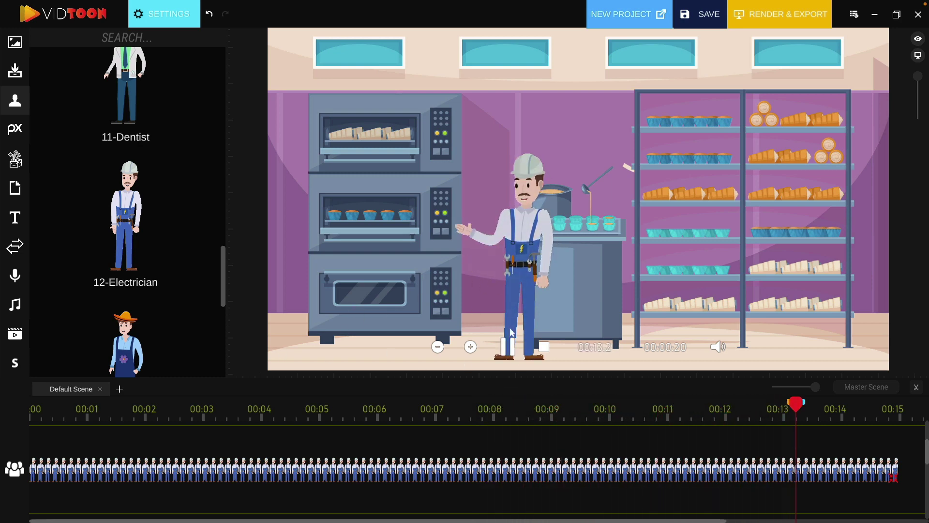
left_click(507, 347)
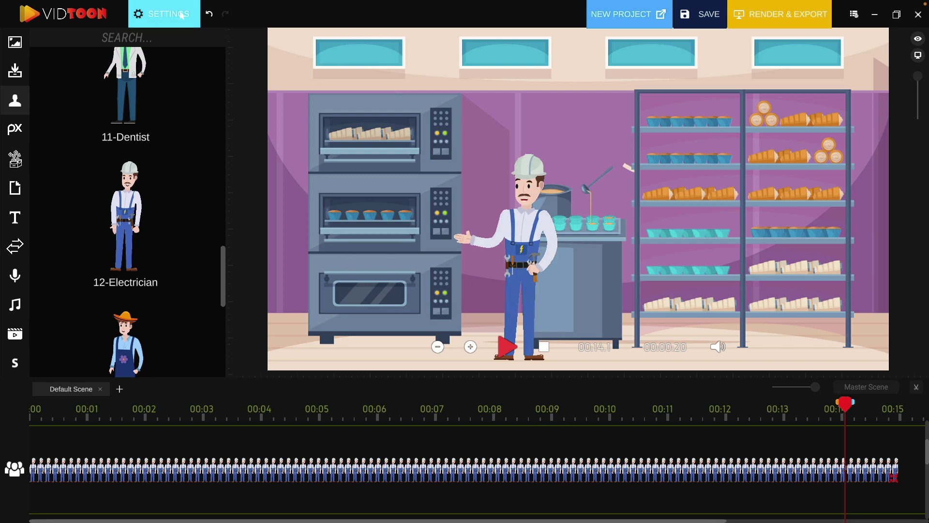
left_click(377, 478)
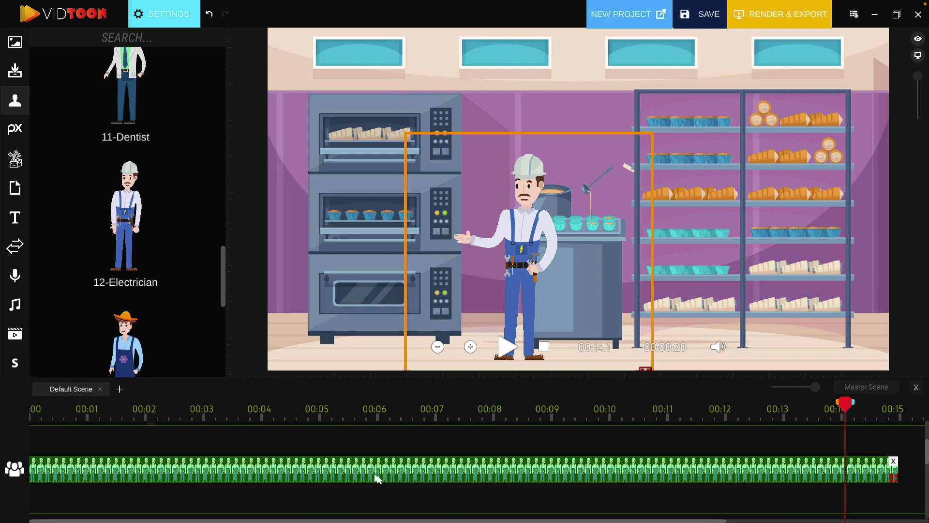
left_click(168, 16)
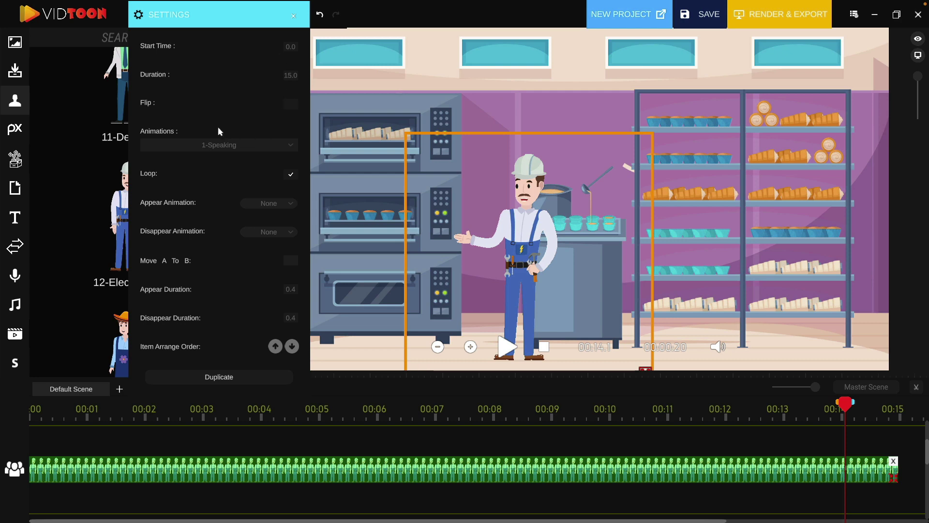
left_click(289, 105)
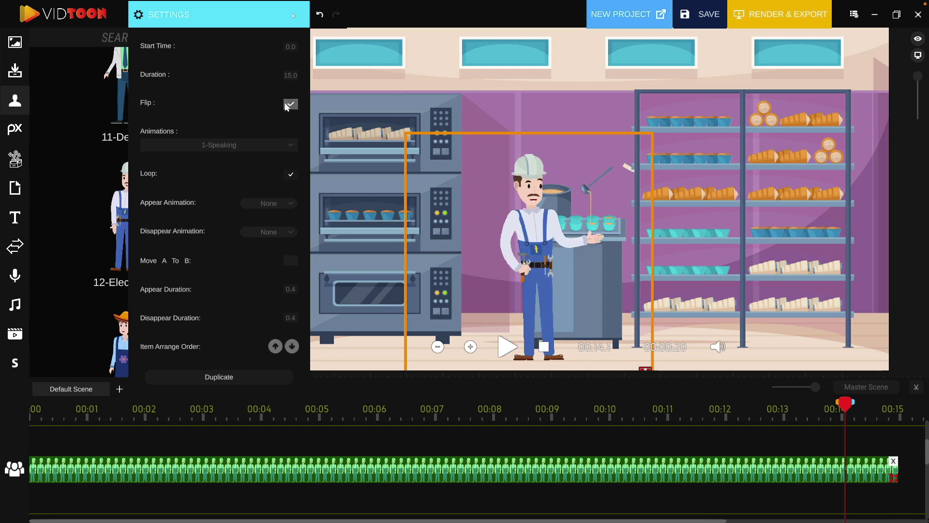
left_click(288, 105)
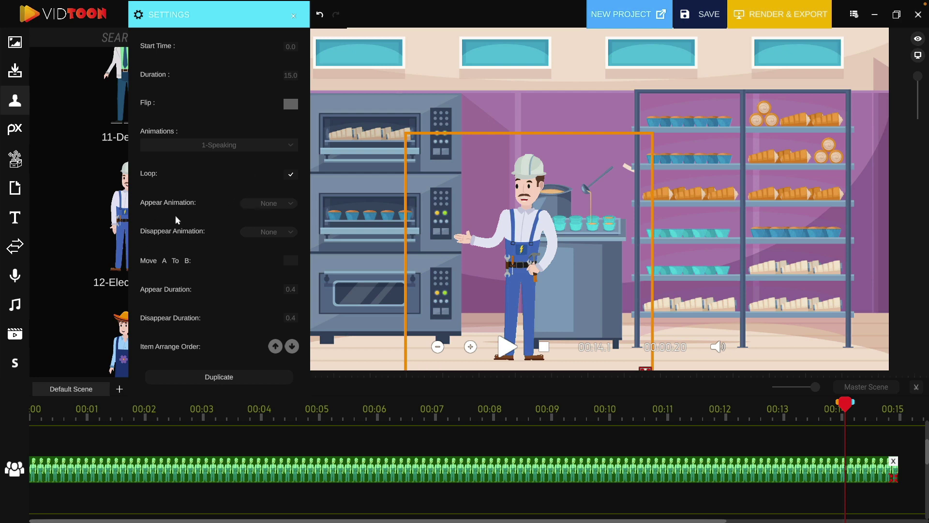
left_click(266, 201)
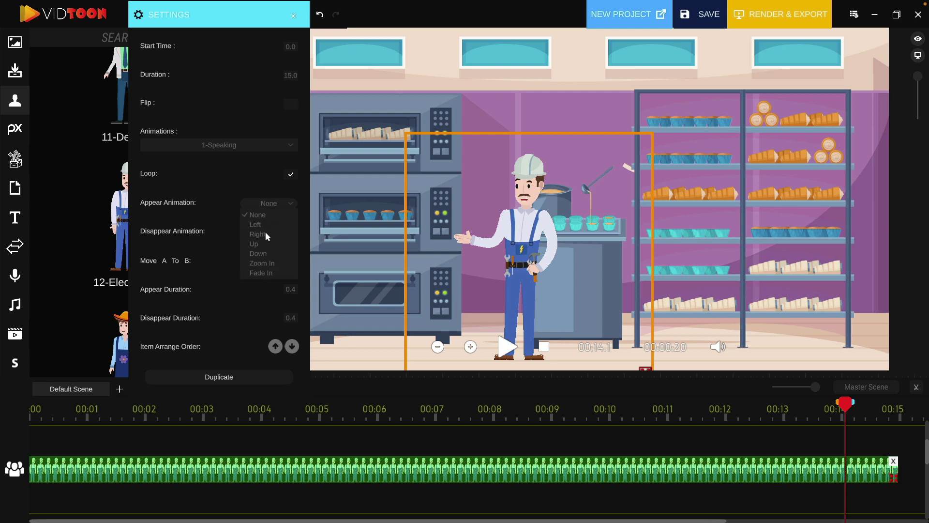
left_click(272, 203)
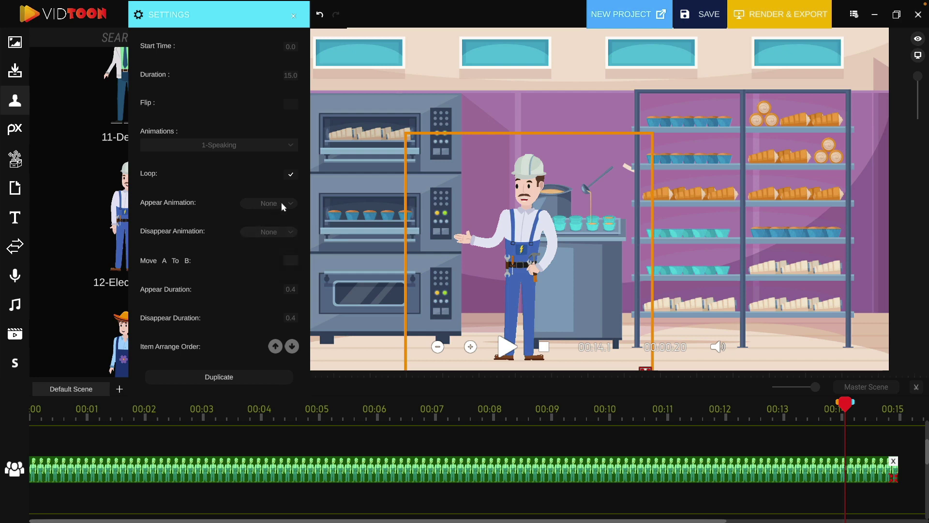
left_click(286, 233)
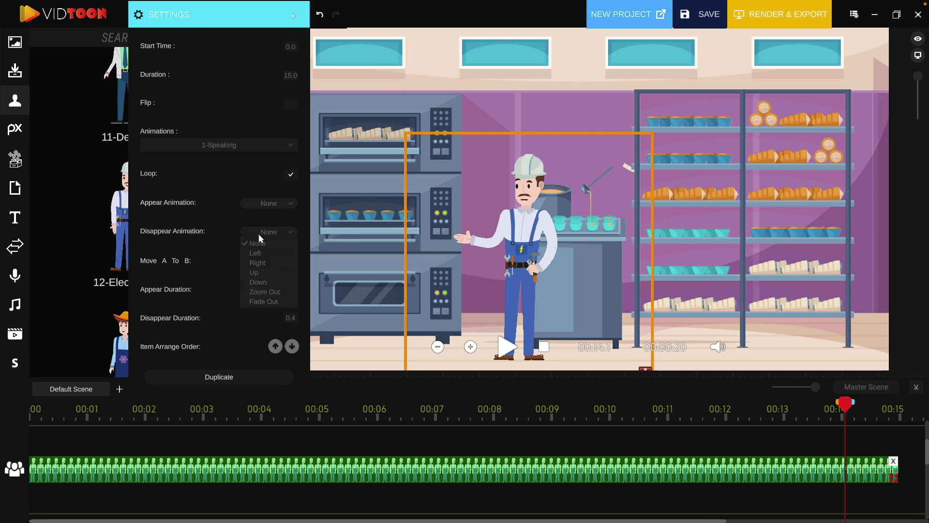
left_click(271, 232)
- Move the bakery background clip to start earlier, near 7.0 s, and lengthen it
left_click(358, 317)
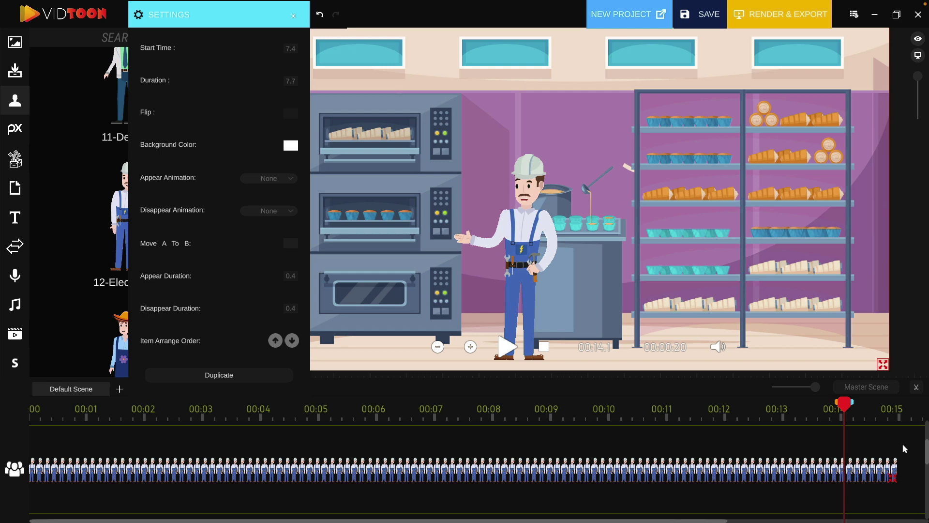
scroll(832, 428, "up", 3)
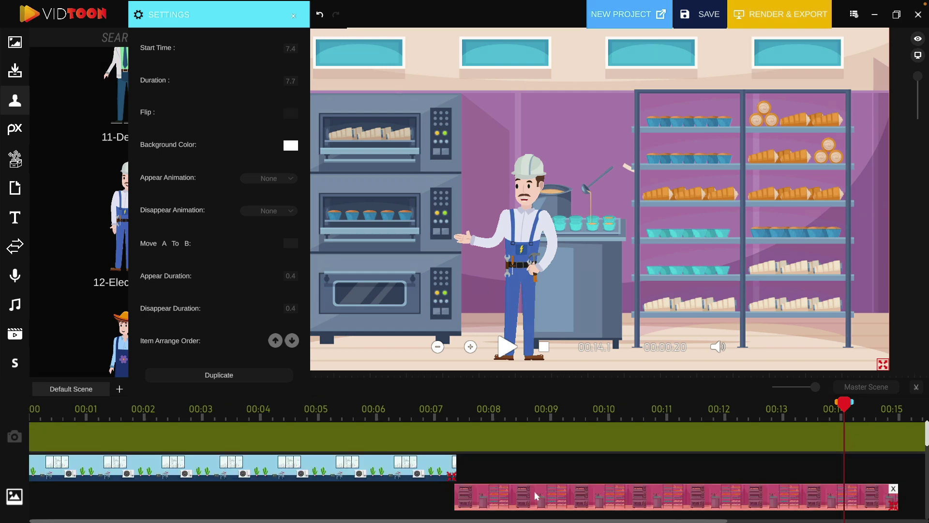
left_click_drag(534, 491, 509, 495)
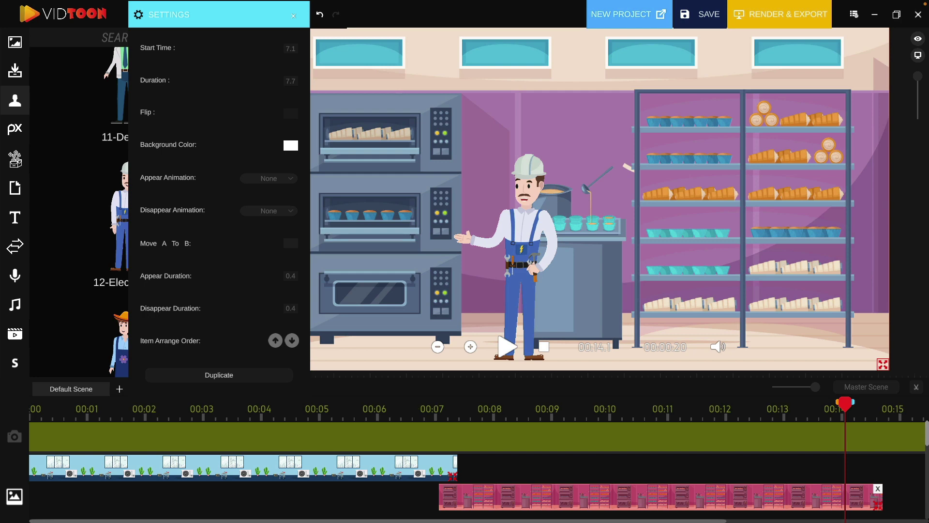
scroll(866, 507, "right", 3)
mouse_move(828, 507)
left_mouse_down()
mouse_move(851, 509)
mouse_move(839, 508)
left_mouse_up()
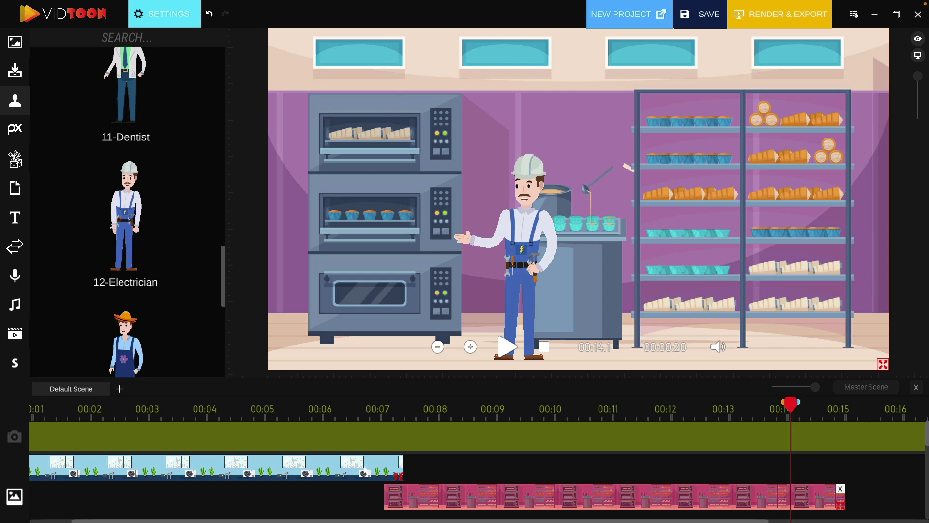
- Make the room background exit Right and fine-tune the bakery clip to start 7.0 s, lasting 7.8 s
left_click(397, 468)
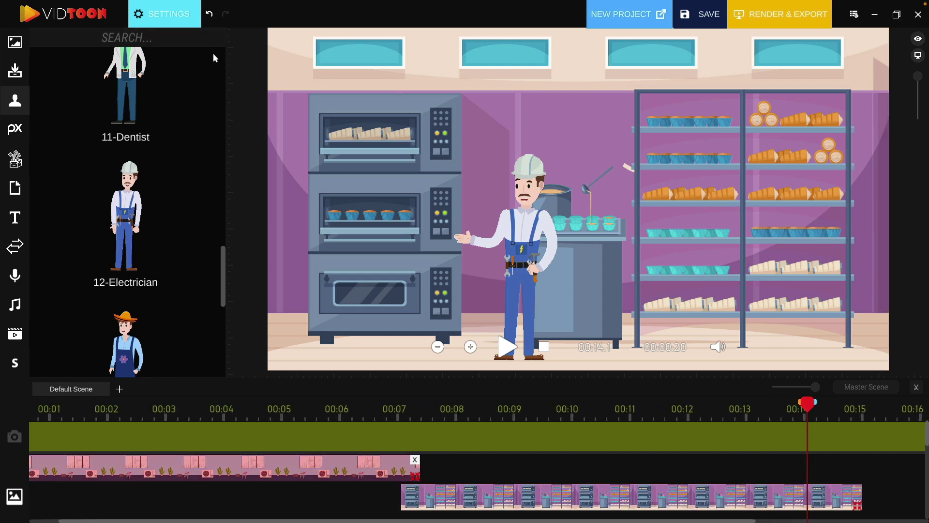
left_click(178, 22)
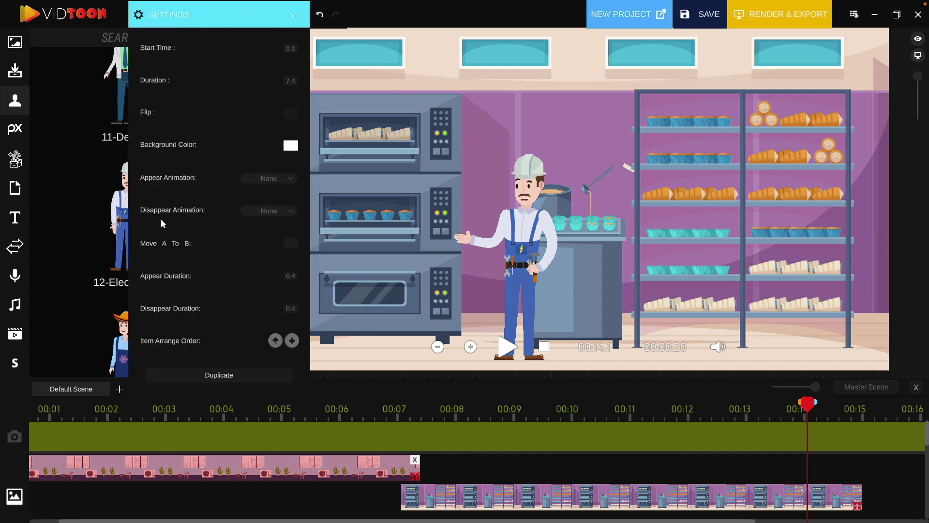
left_click(271, 212)
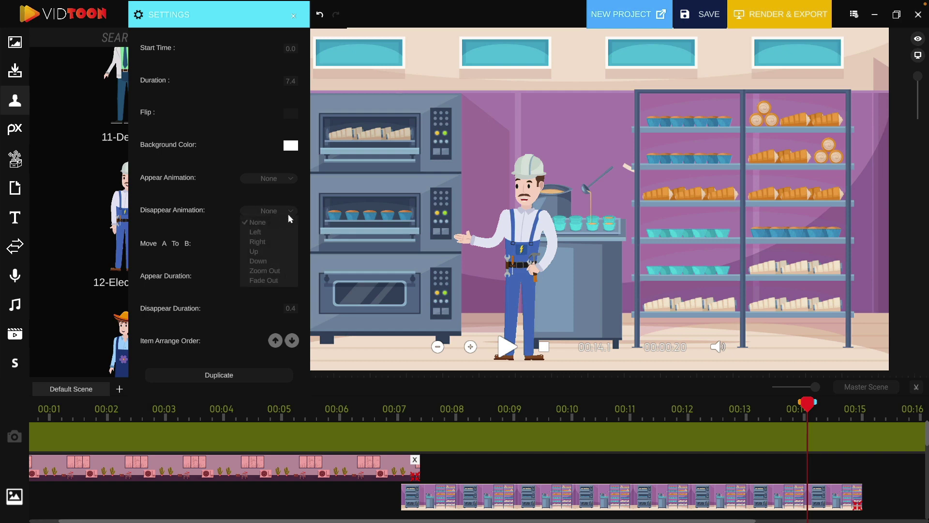
left_click(274, 242)
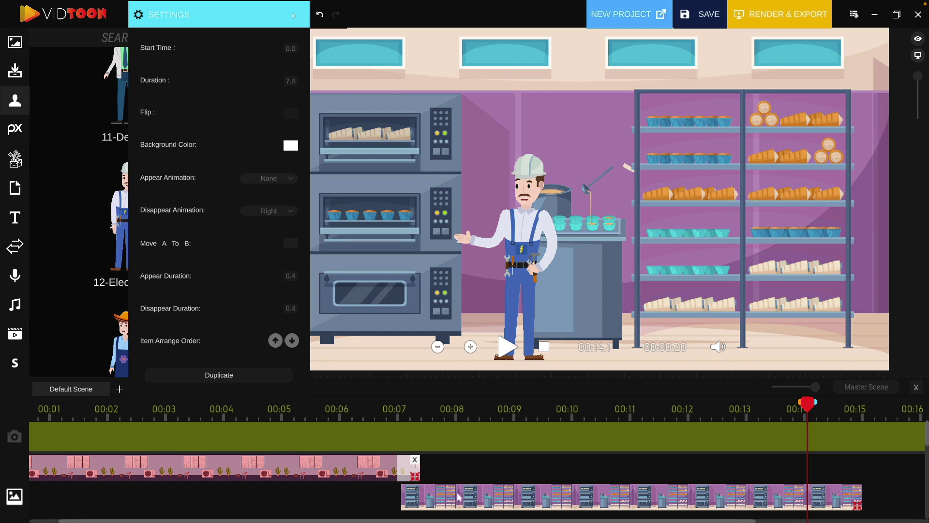
left_click_drag(456, 497, 450, 497)
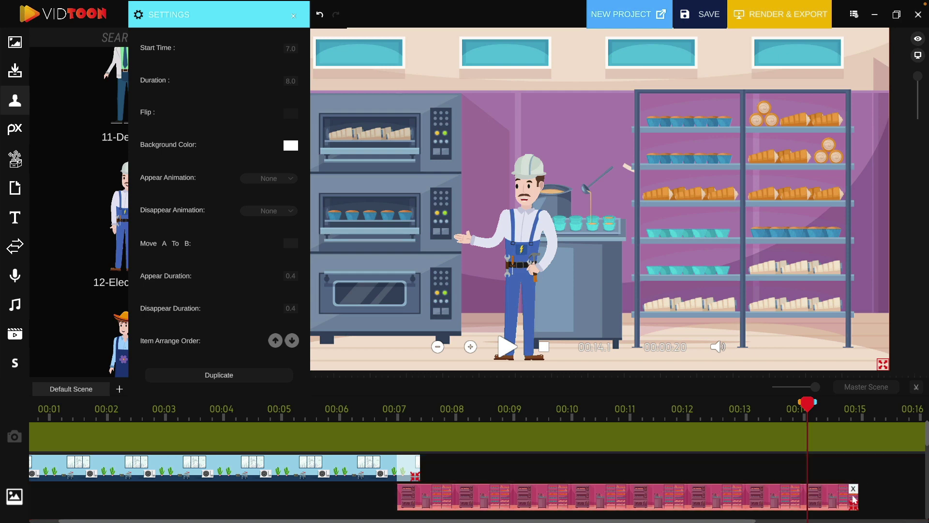
left_click_drag(855, 506, 843, 506)
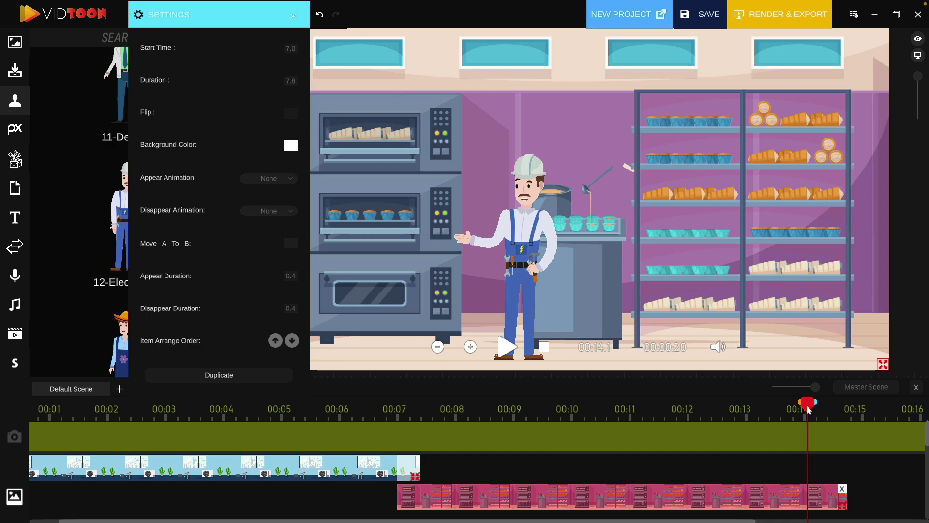
- Preview the scene change and raise the room background two places in the layer order
left_click_drag(642, 423, 389, 425)
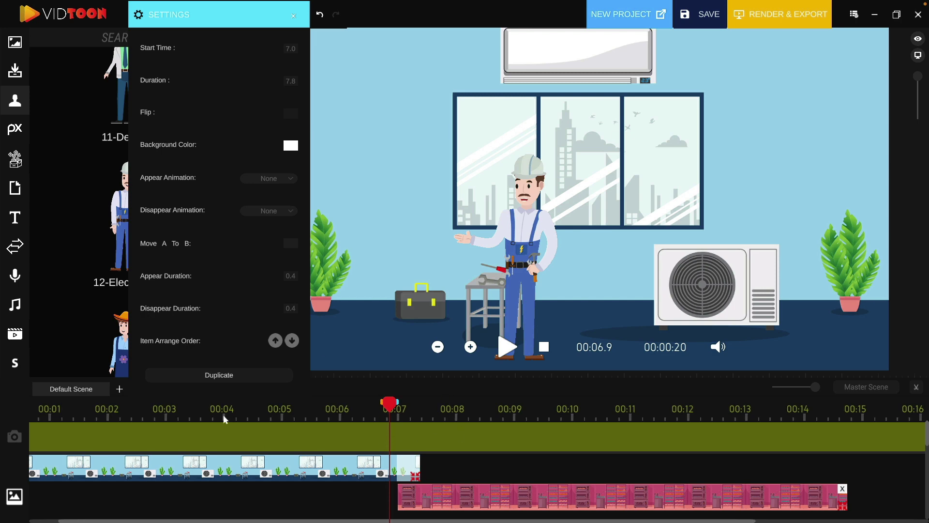
left_click(504, 352)
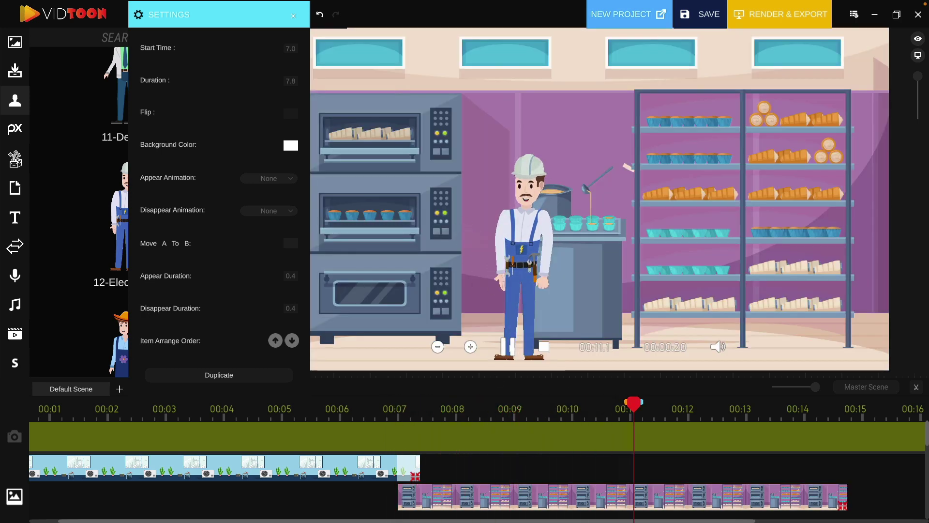
key("space")
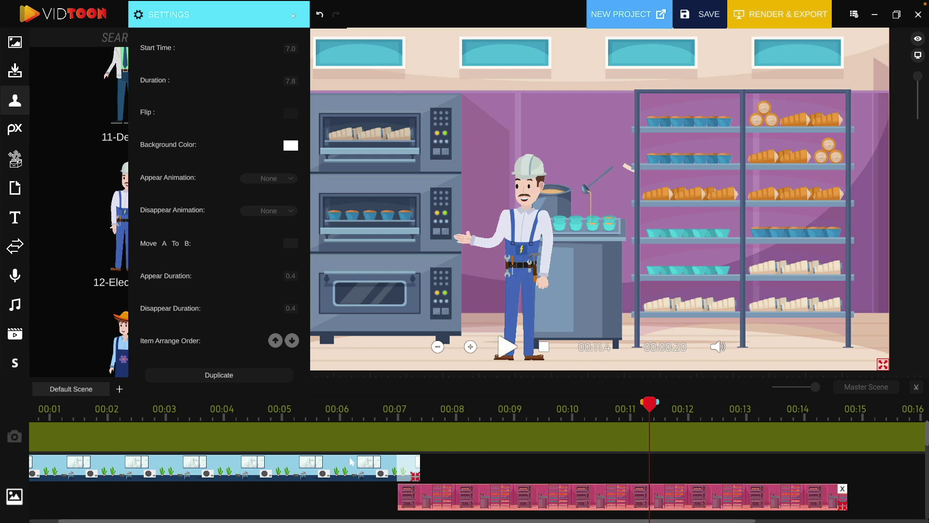
left_click(365, 461)
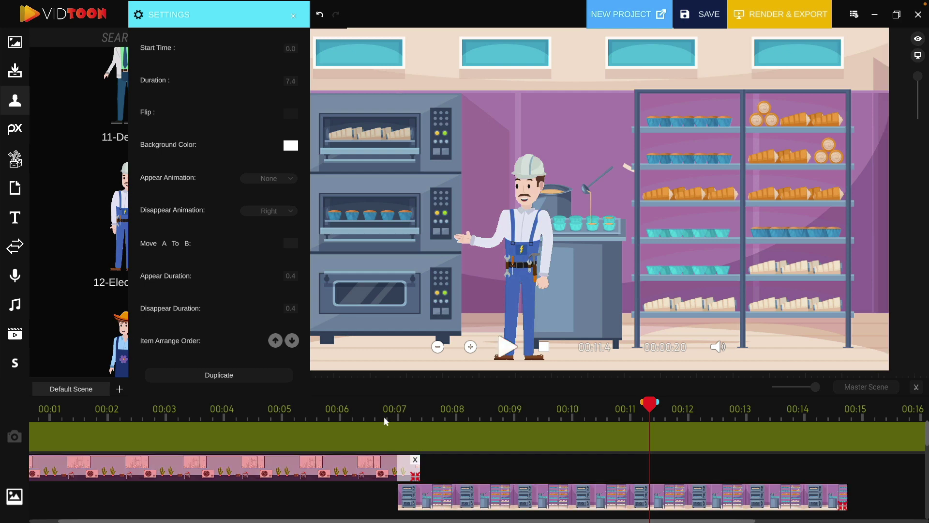
left_click(279, 345)
left_click(275, 345)
- Replay the scene change and extend the bakery background clip to 8.1 s
left_click_drag(655, 408, 393, 422)
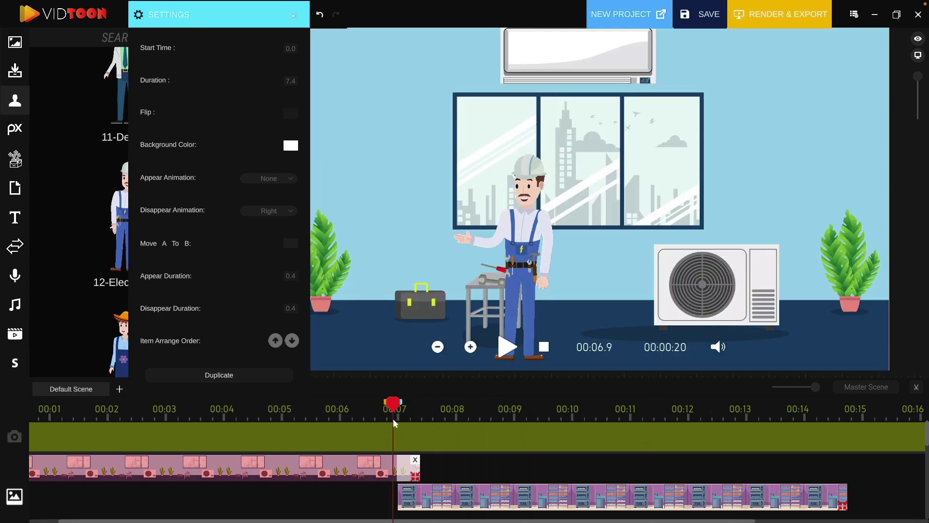
left_click(508, 348)
left_click(510, 352)
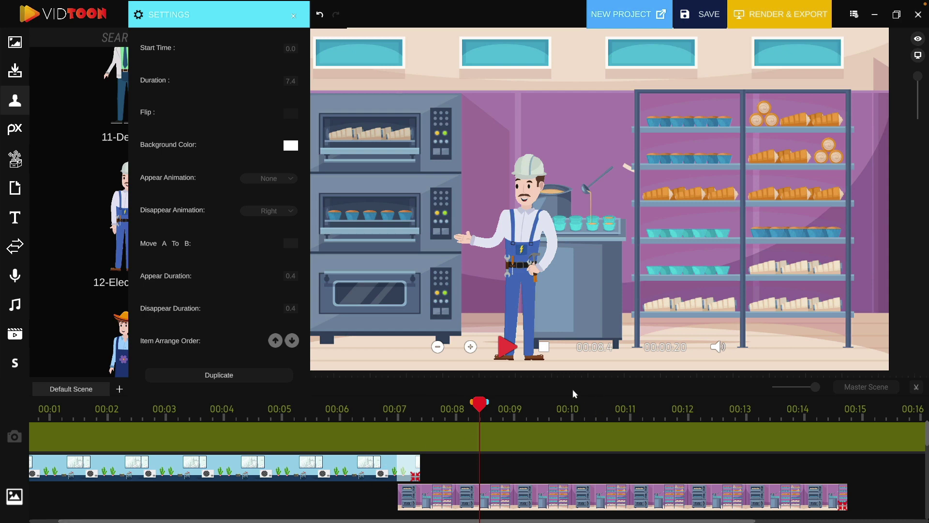
left_click(844, 507)
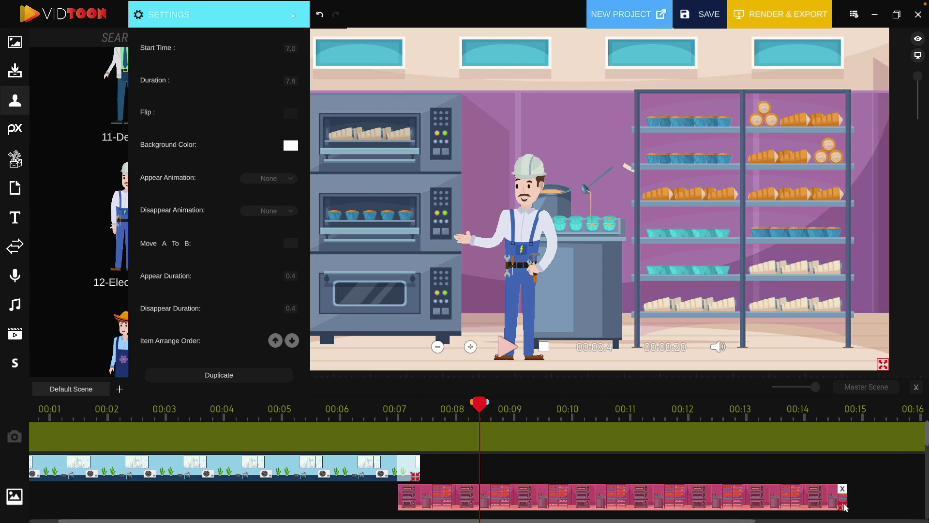
left_click_drag(845, 507, 865, 507)
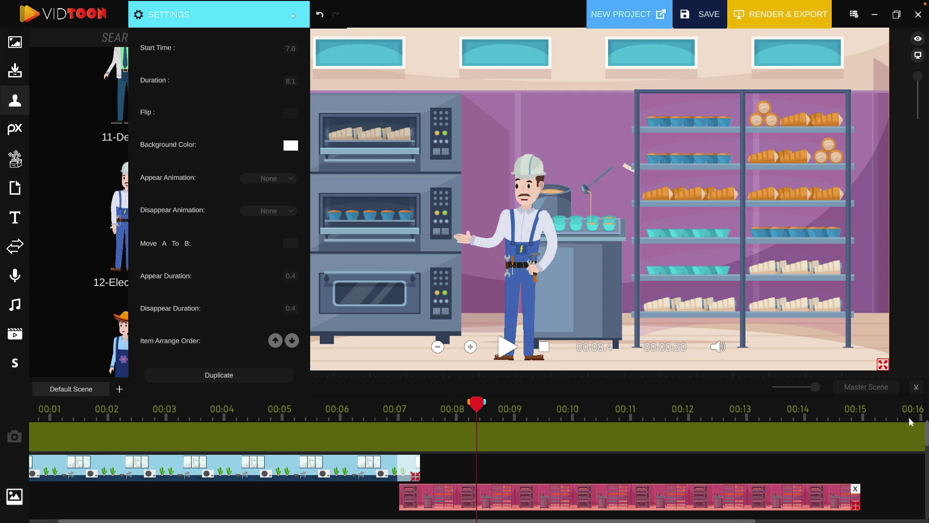
- Trim the electrician's first clip so it ends at 7.4 s
left_click_drag(926, 431, 926, 452)
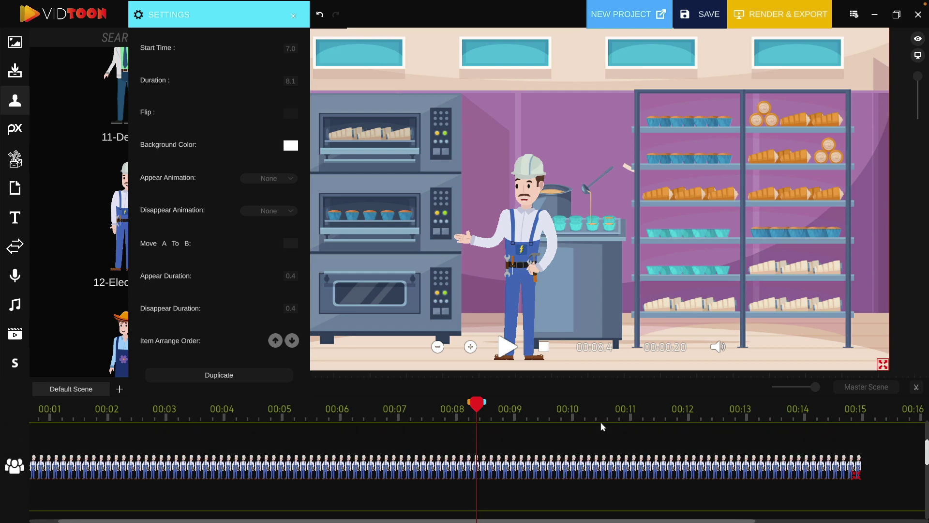
left_click(416, 476)
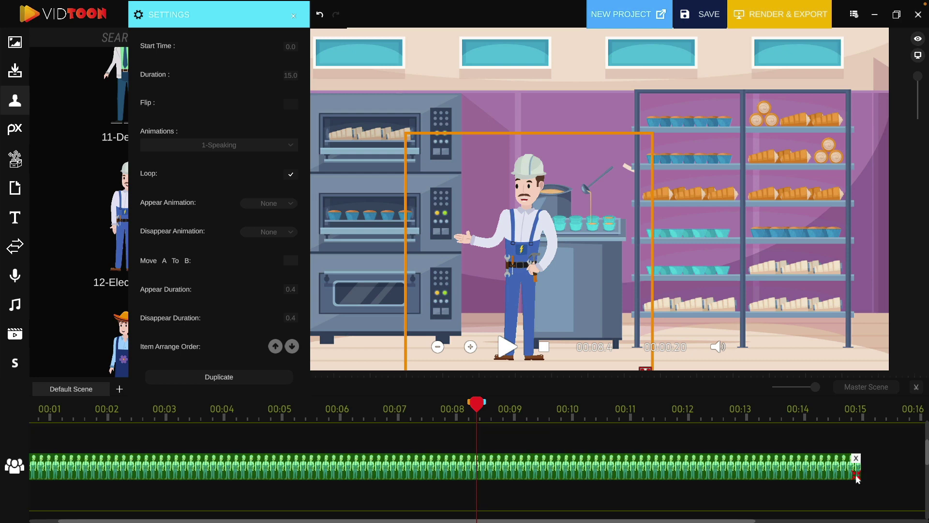
left_click_drag(856, 477, 413, 468)
- Duplicate the electrician clip at 7.4 s and move the copy onto its own track
left_click_drag(476, 406, 420, 408)
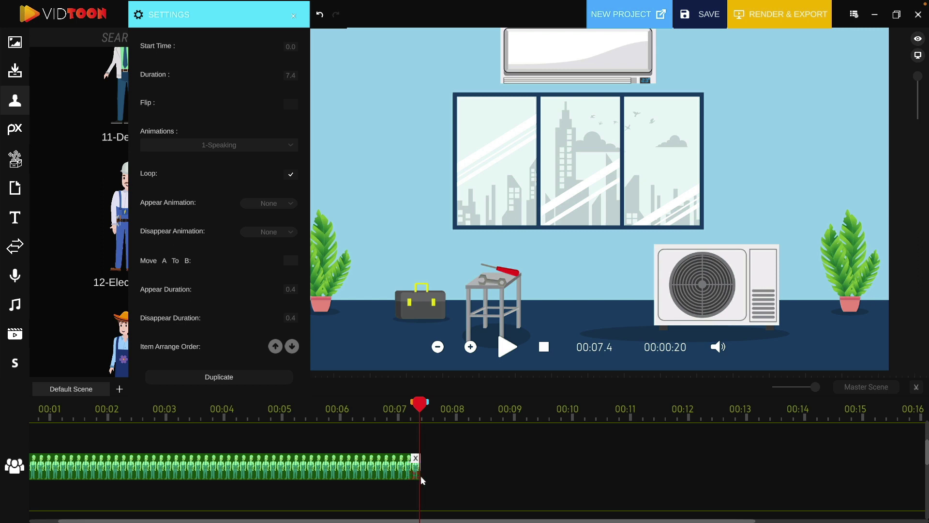
left_click(272, 377)
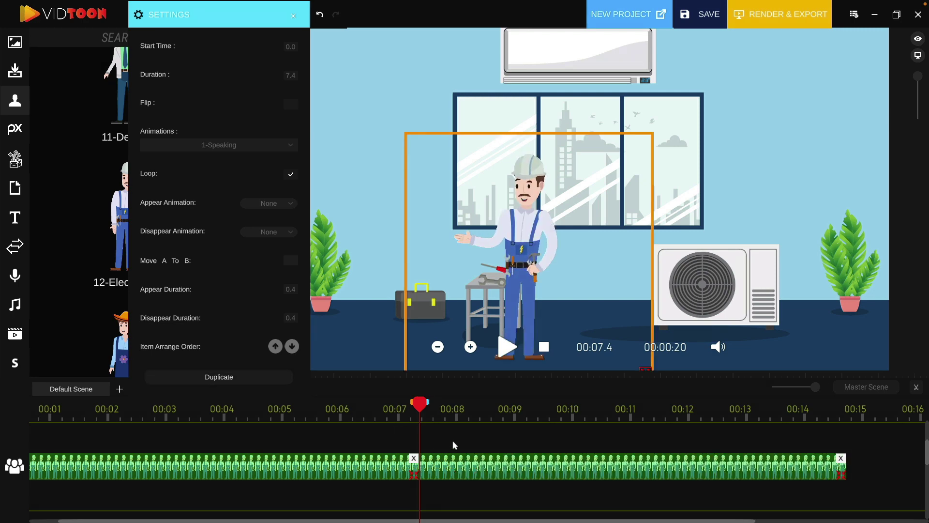
left_click_drag(422, 410, 321, 456)
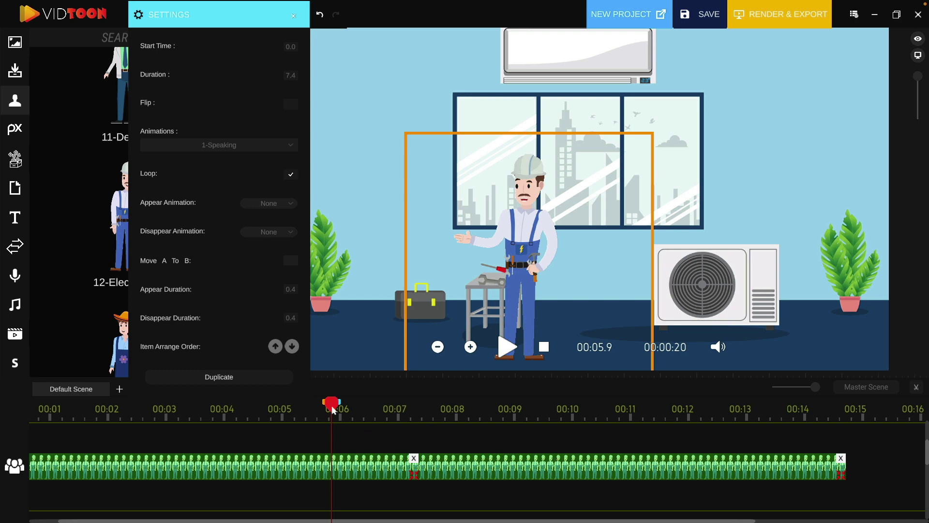
left_click_drag(332, 408, 467, 427)
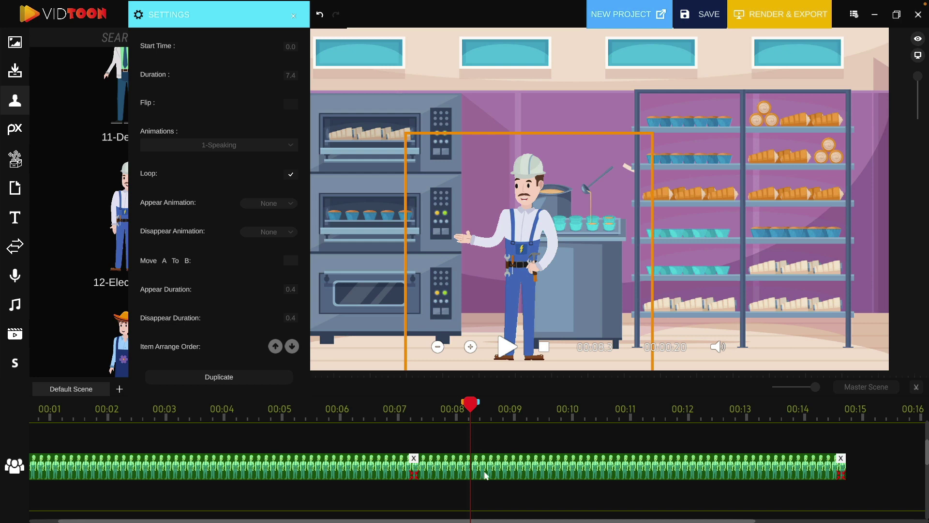
left_click_drag(486, 469, 486, 441)
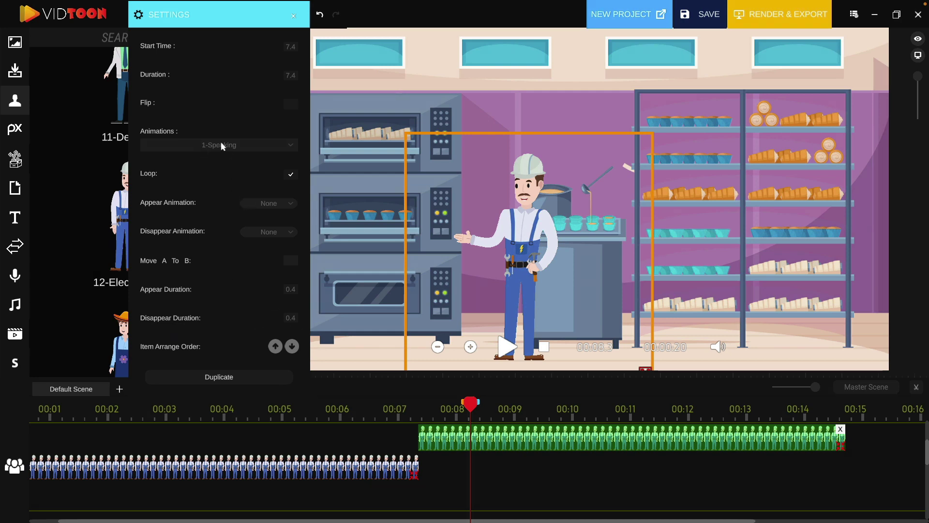
- Test Flip on the second electrician clip with a preview, then untick it and show the Animations list
left_click(291, 105)
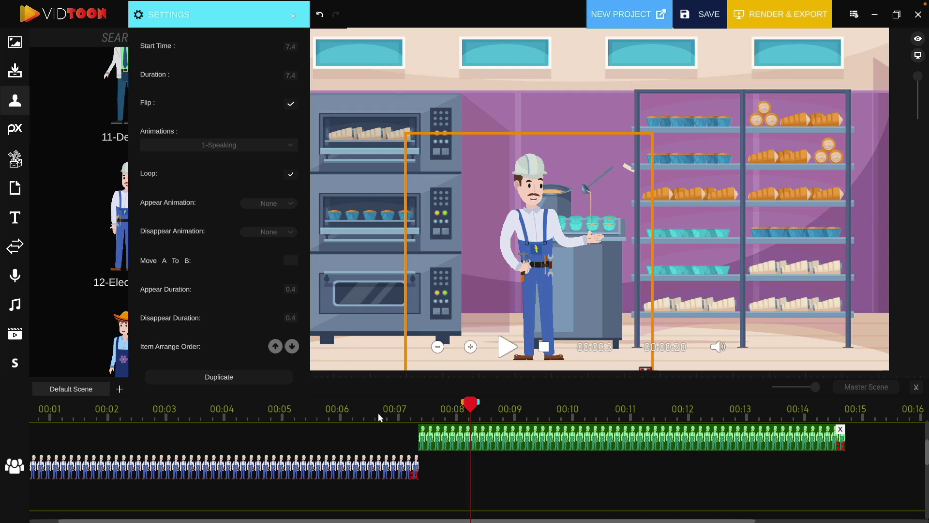
left_click(404, 413)
left_click(507, 347)
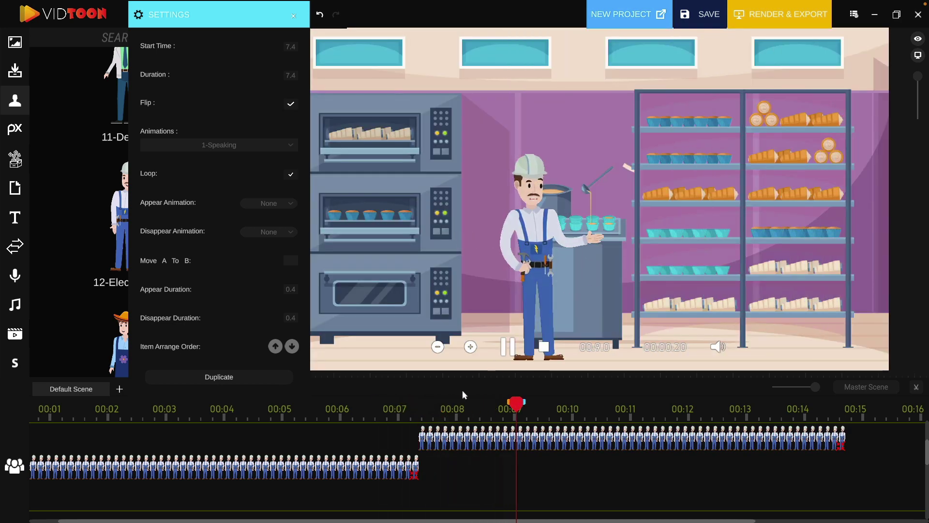
left_click(508, 347)
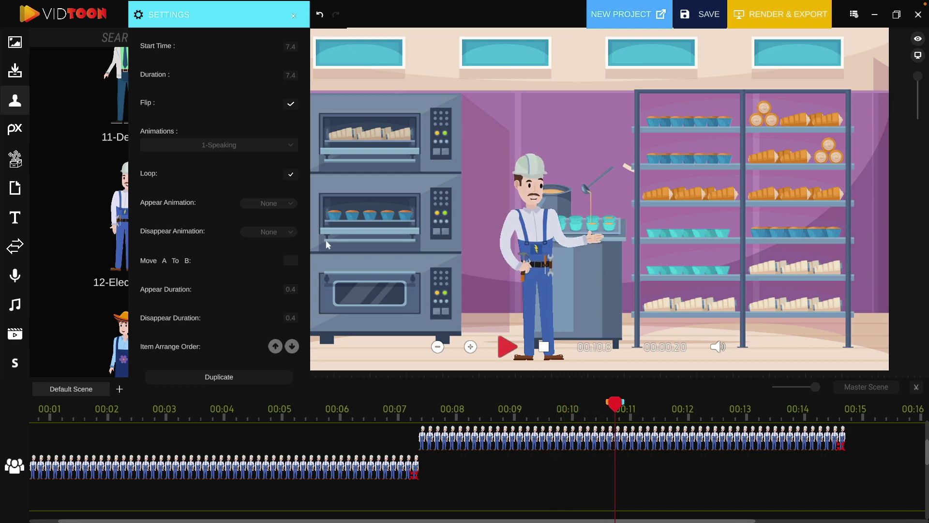
left_click(290, 110)
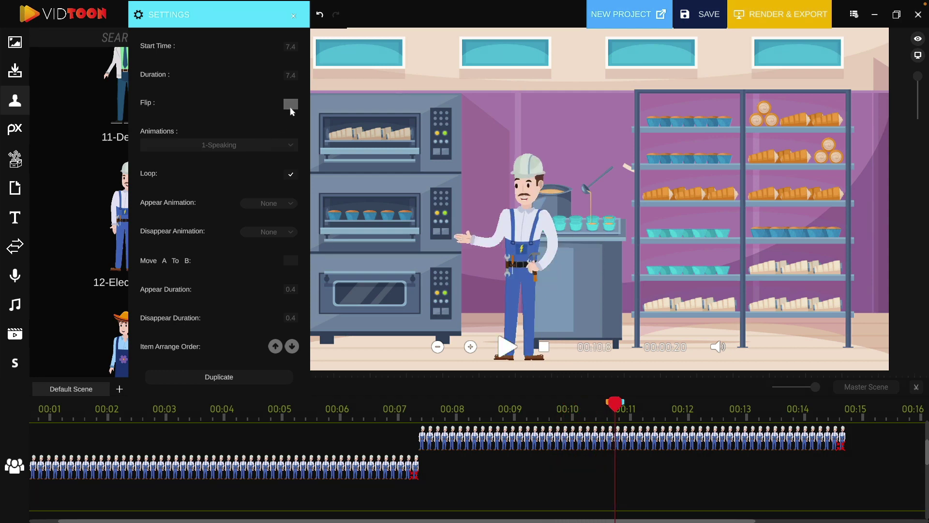
left_click(234, 144)
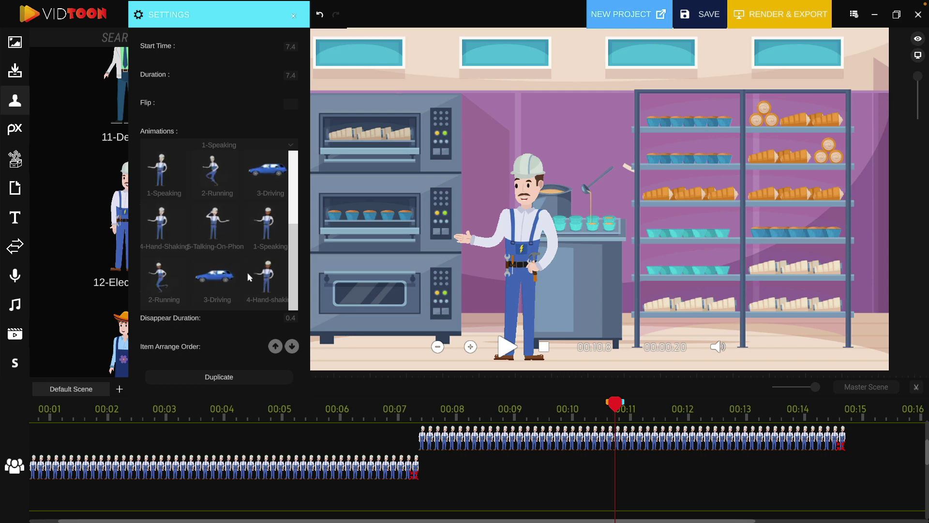
- Apply the 5-Talking-on-phone animation to the bakery electrician and preview from 00:05.7
scroll(248, 276, "down", 1)
scroll(248, 272, "down", 3)
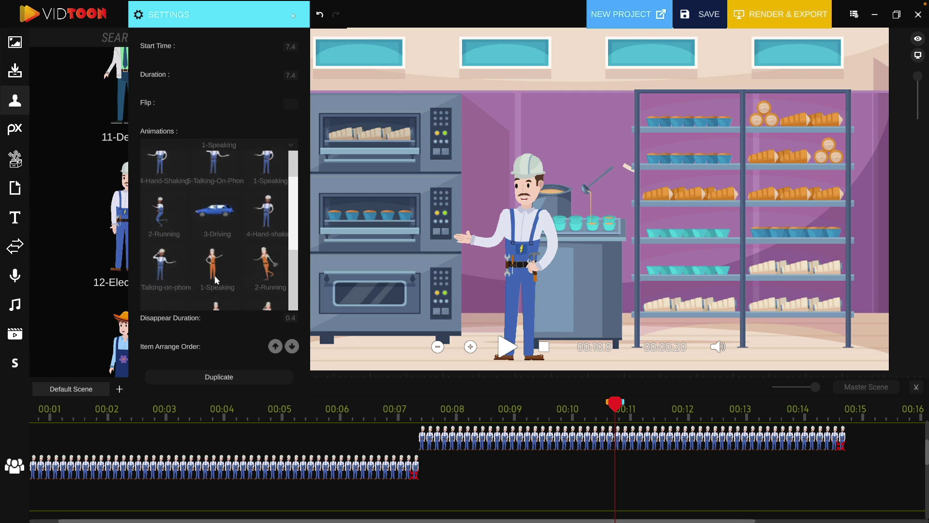
scroll(228, 275, "down", 2)
scroll(219, 280, "down", 4)
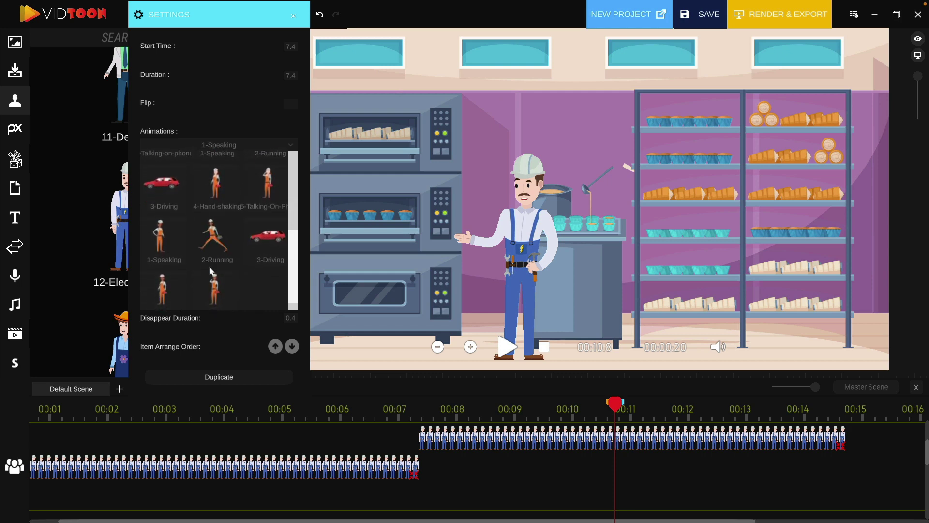
scroll(213, 272, "down", 1)
scroll(211, 272, "up", 4)
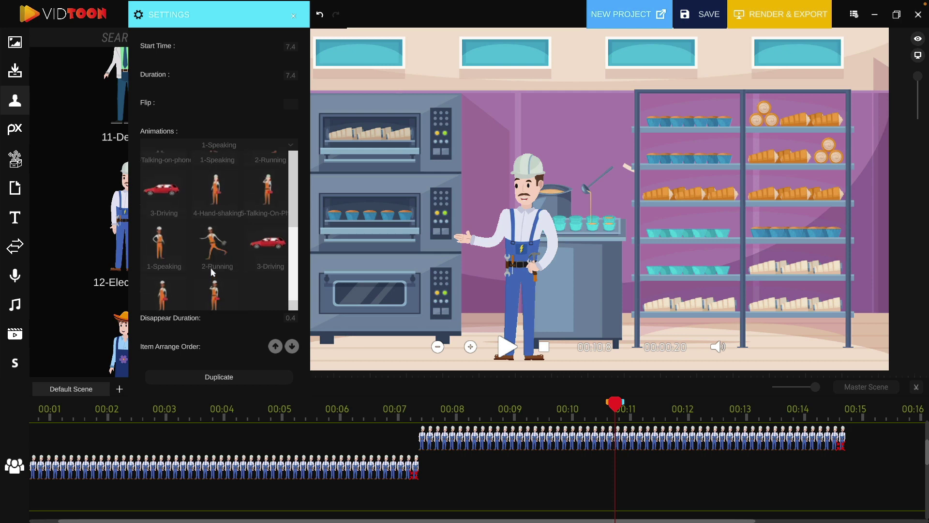
scroll(212, 272, "up", 1)
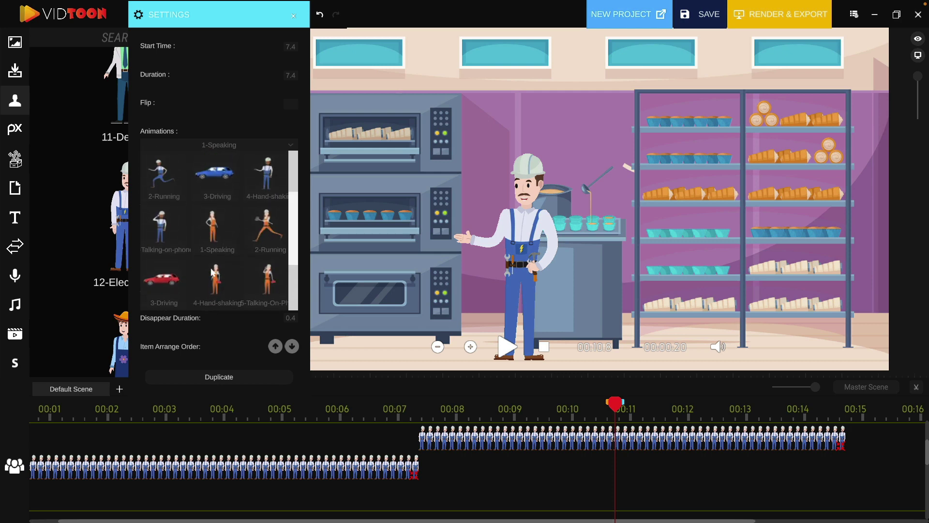
scroll(212, 272, "up", 2)
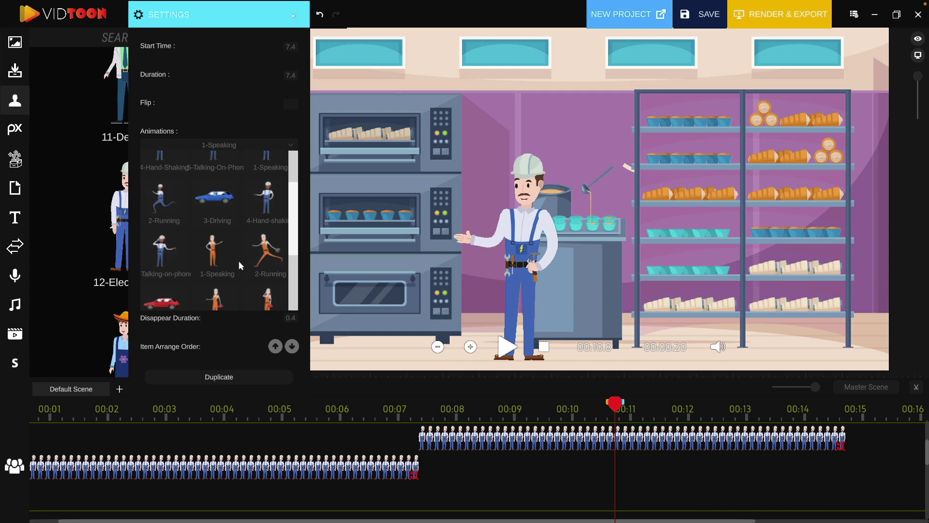
left_click(161, 250)
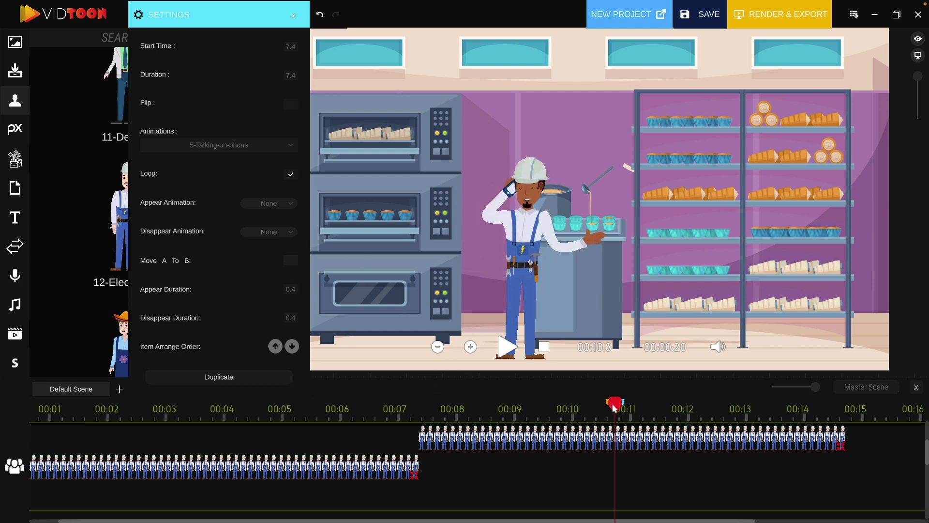
left_click_drag(614, 408, 322, 430)
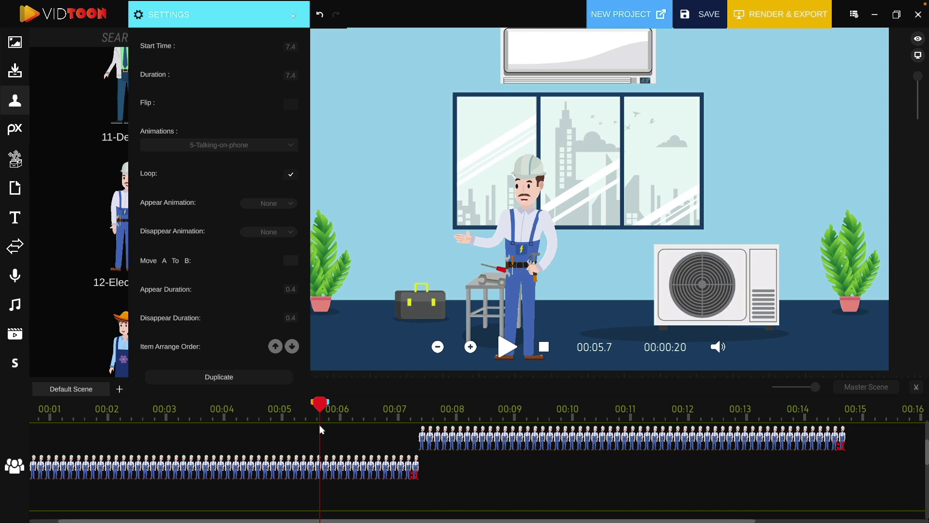
left_click(507, 347)
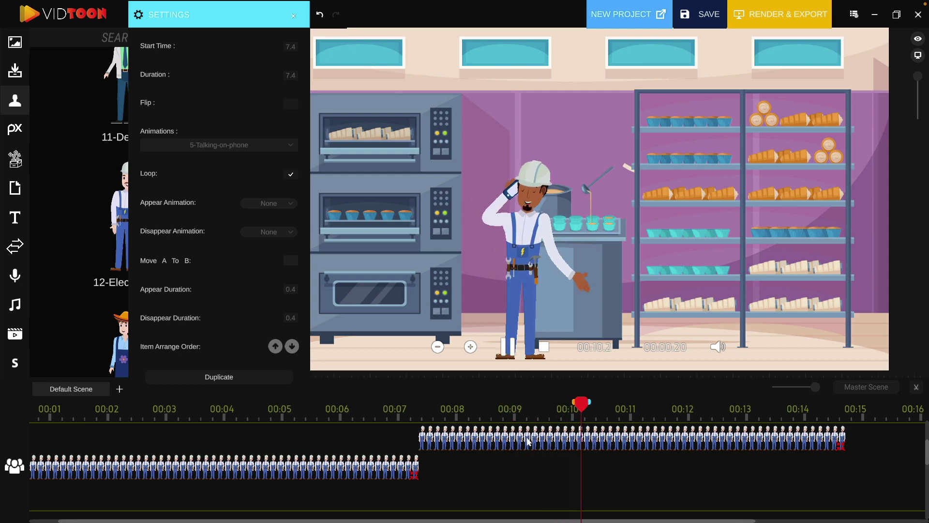
- Reapply 5-Talking-On-Phone to the upper bakery electrician clip and preview from 00:06.4
key("space")
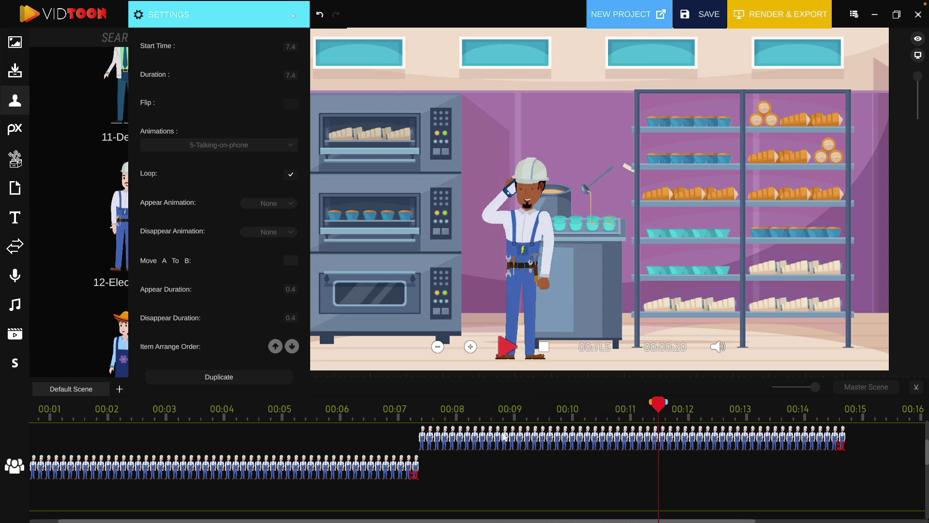
left_click(502, 437)
left_click(231, 143)
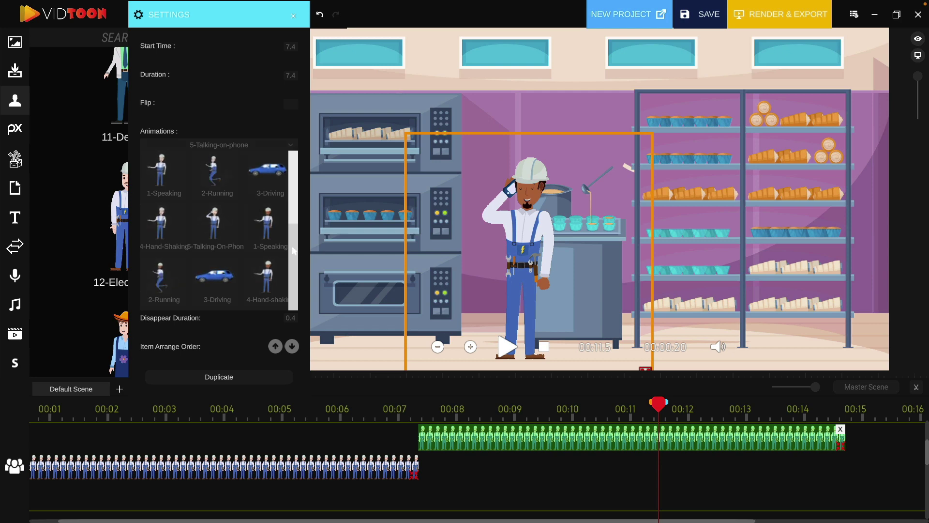
left_click(201, 218)
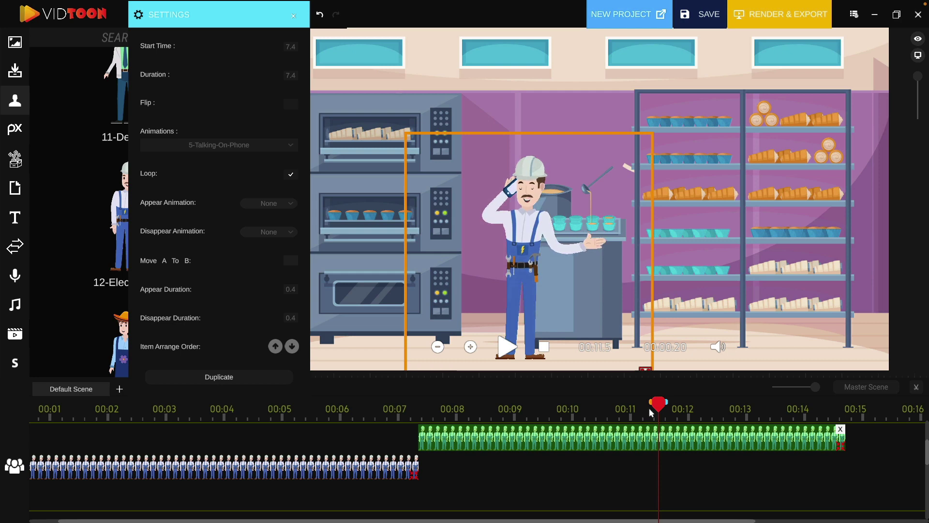
left_click(391, 416)
left_click(362, 415)
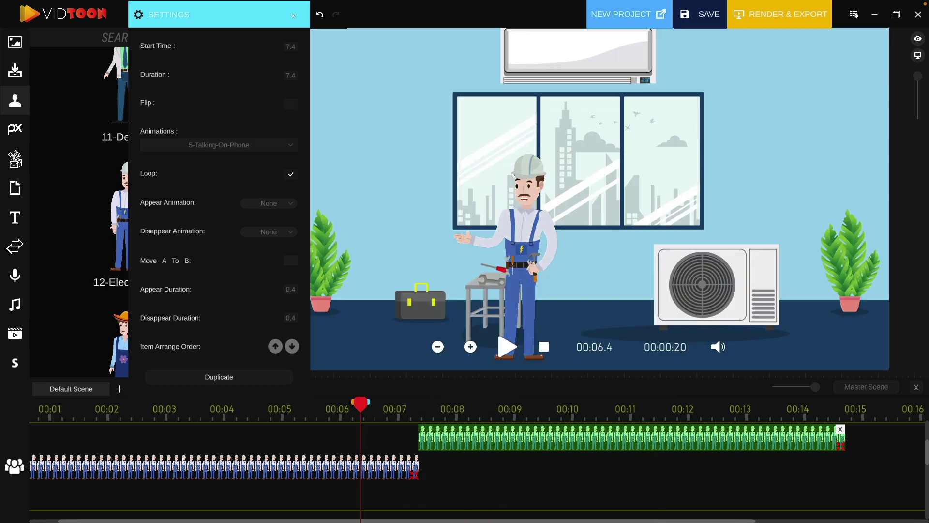
left_click(508, 347)
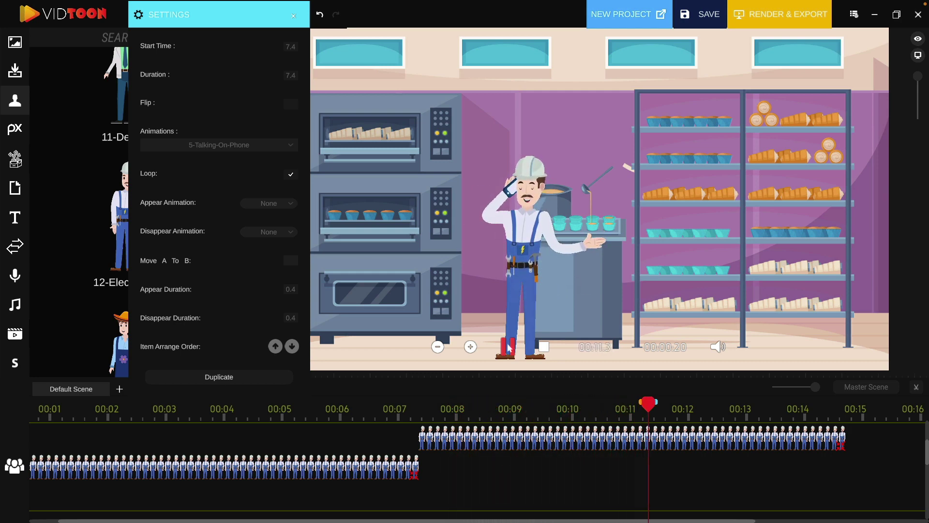
left_click(508, 347)
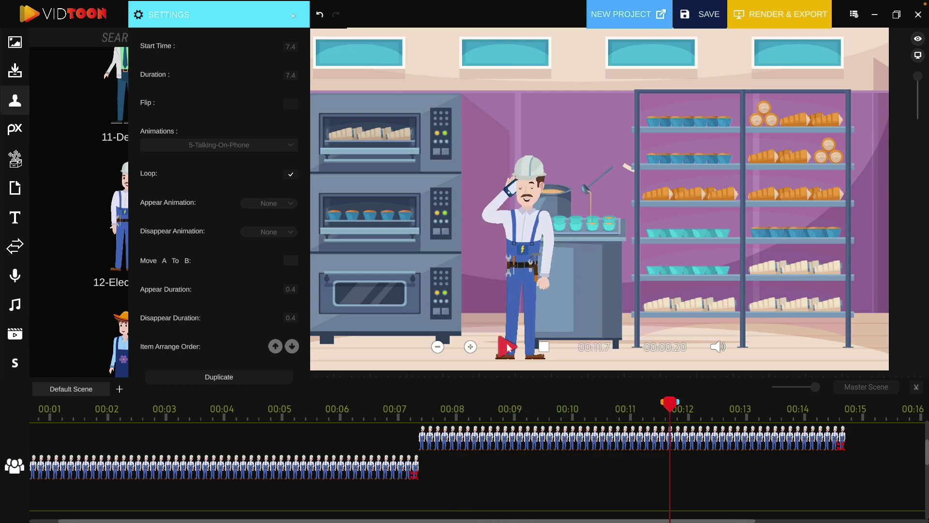
left_click(463, 444)
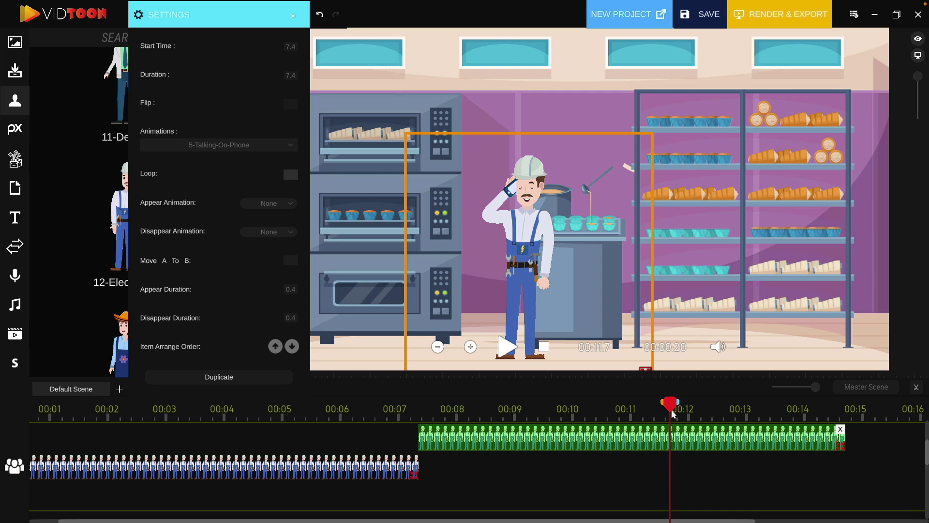
- Preview up to 00:09.4 and trim the phone-call clip to 2.0 s at the playhead
left_click_drag(670, 409, 364, 412)
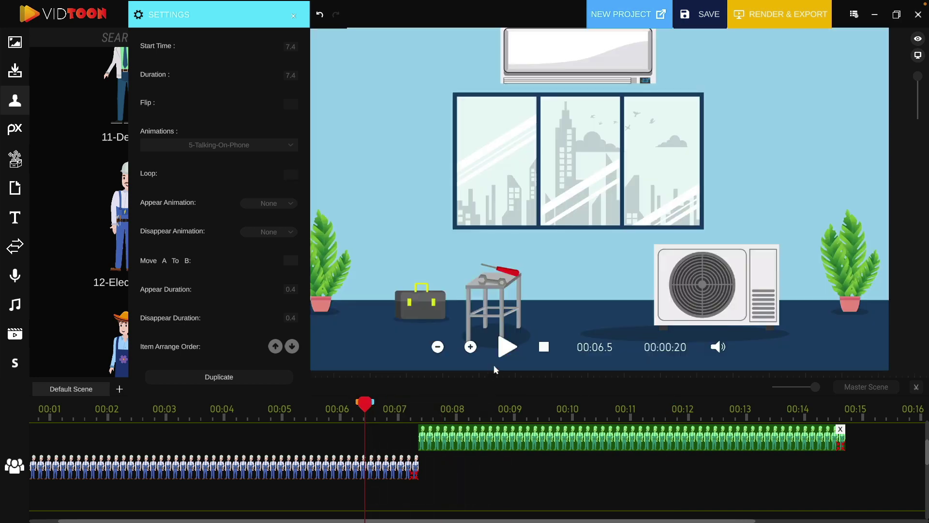
left_click(508, 347)
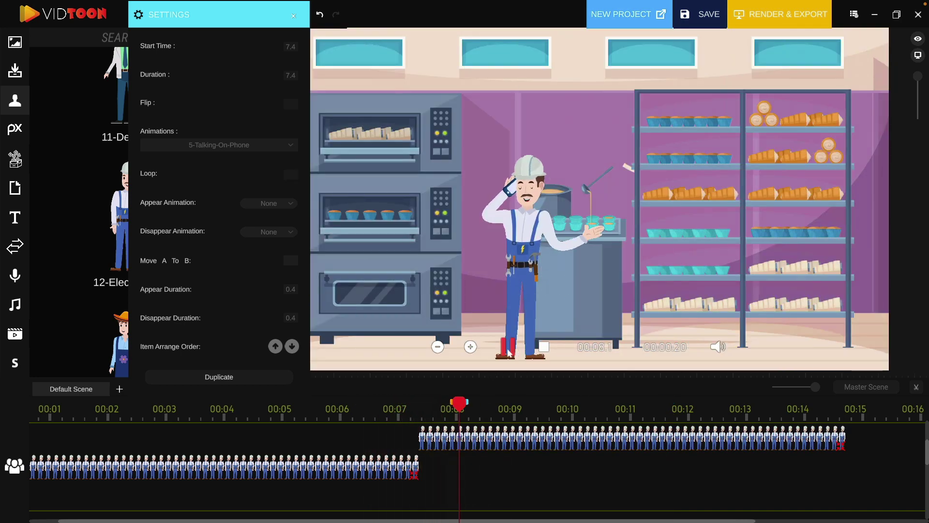
left_click(507, 347)
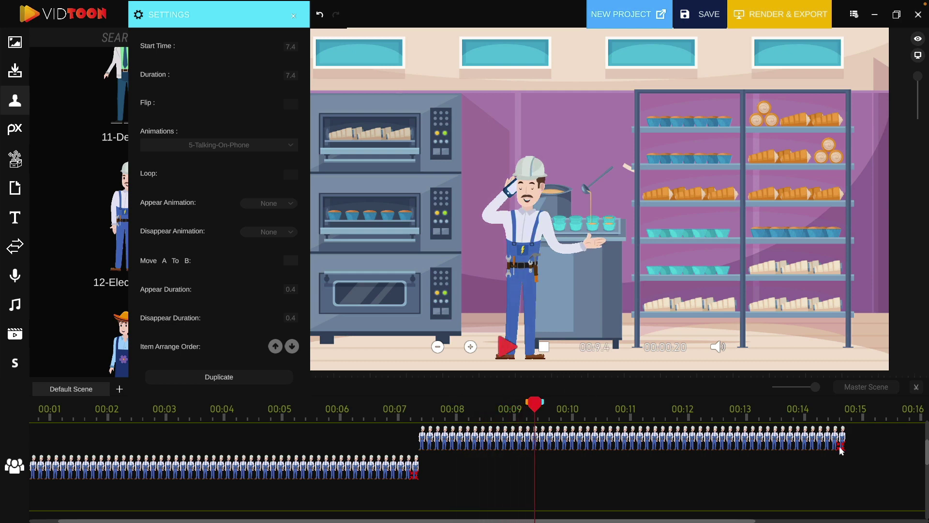
left_click_drag(841, 449, 528, 454)
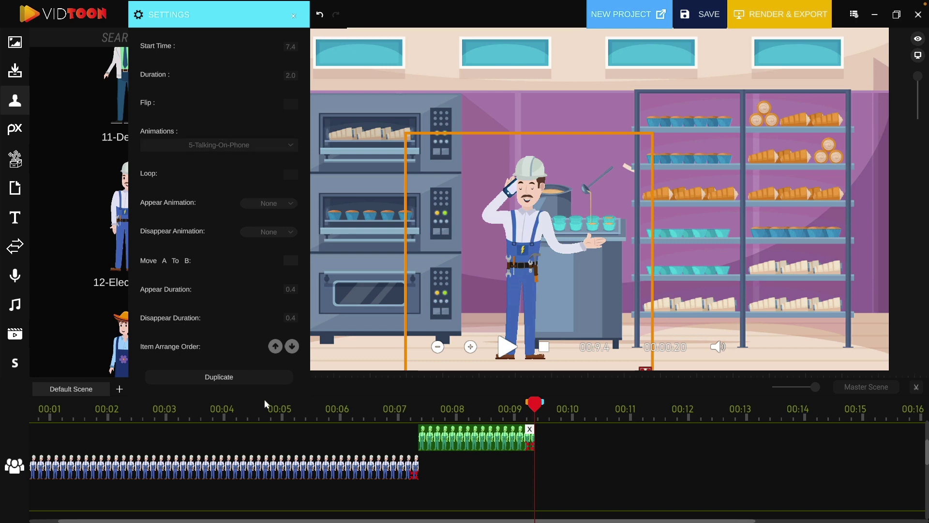
- Duplicate the phone-call clip and move the copy onto the second track at 9.4 s
left_click(260, 378)
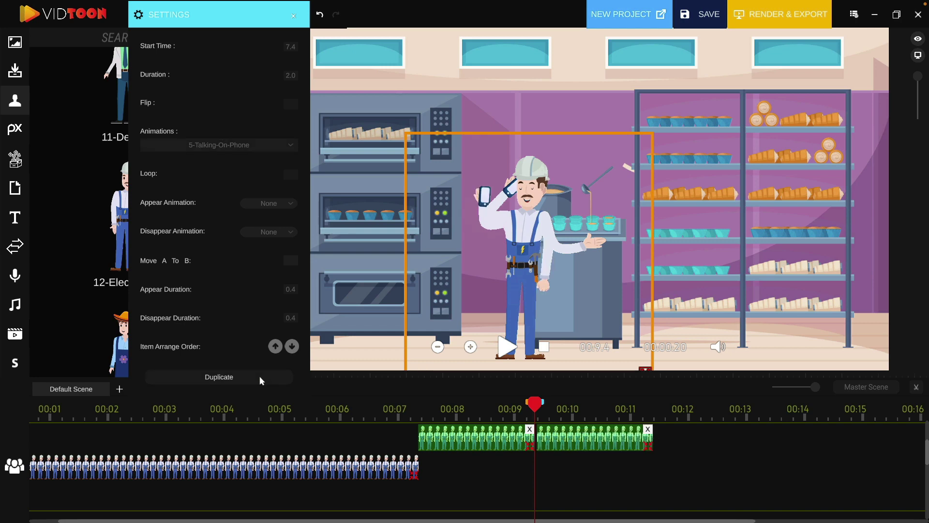
left_click(609, 442)
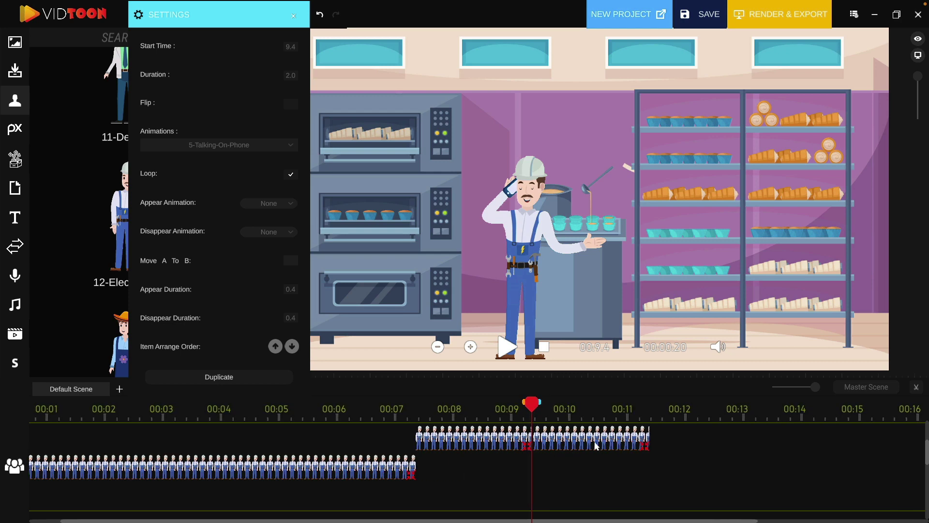
left_click(590, 442)
left_click_drag(590, 442, 590, 467)
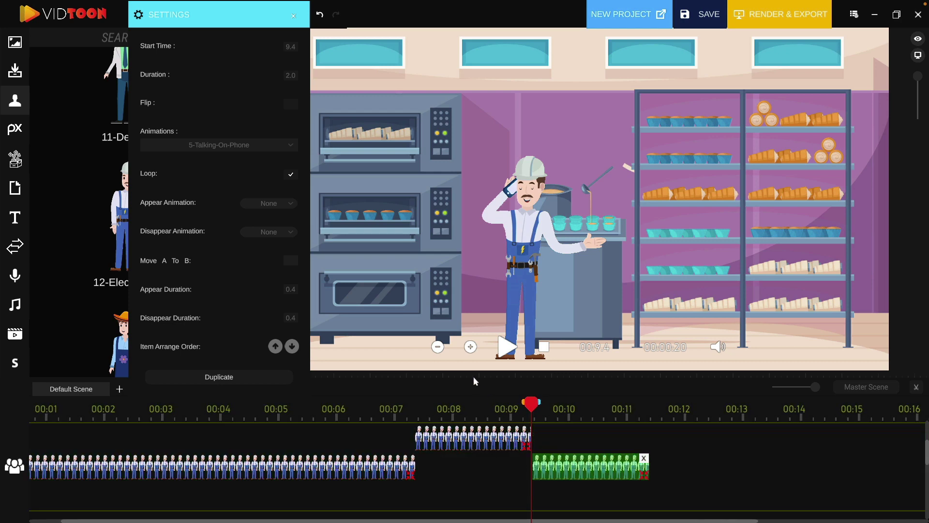
- Switch the copy to the 2-Running animation and preview the run near 9.5 s
left_click(237, 145)
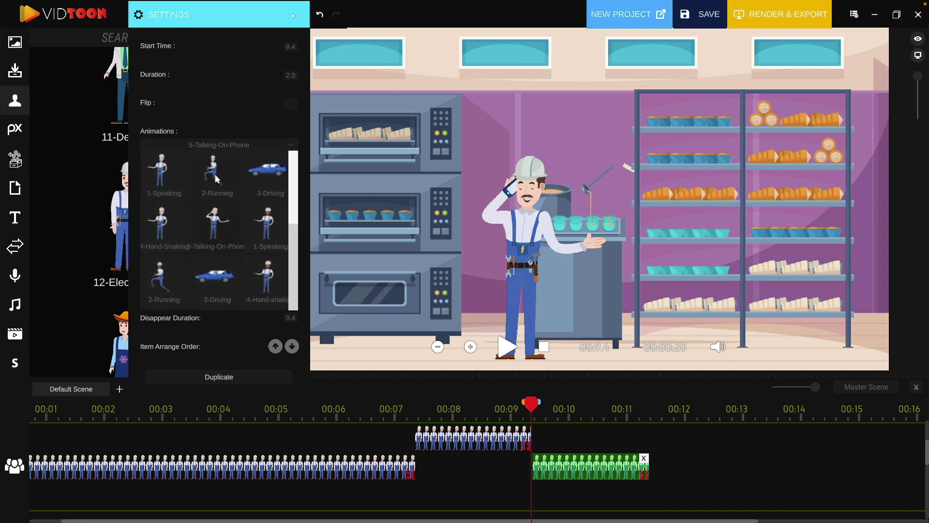
left_click(216, 179)
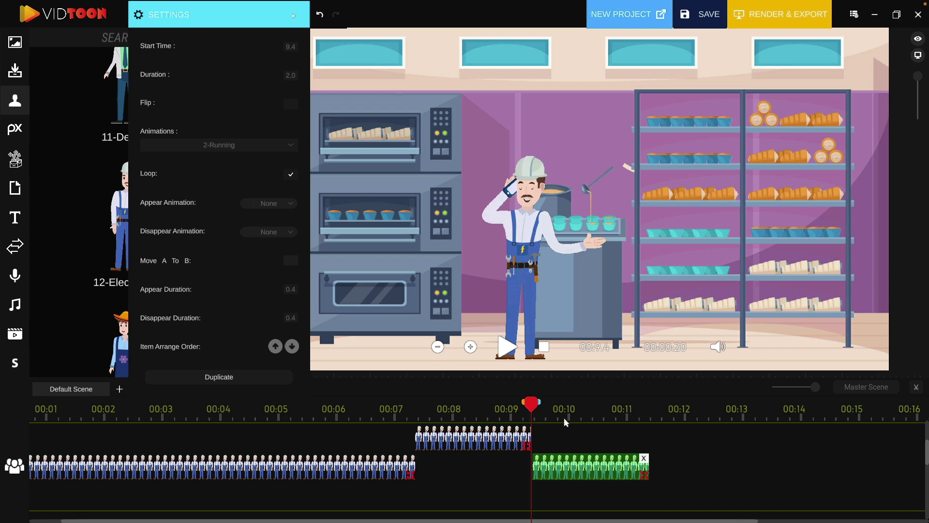
left_click_drag(545, 408, 550, 411)
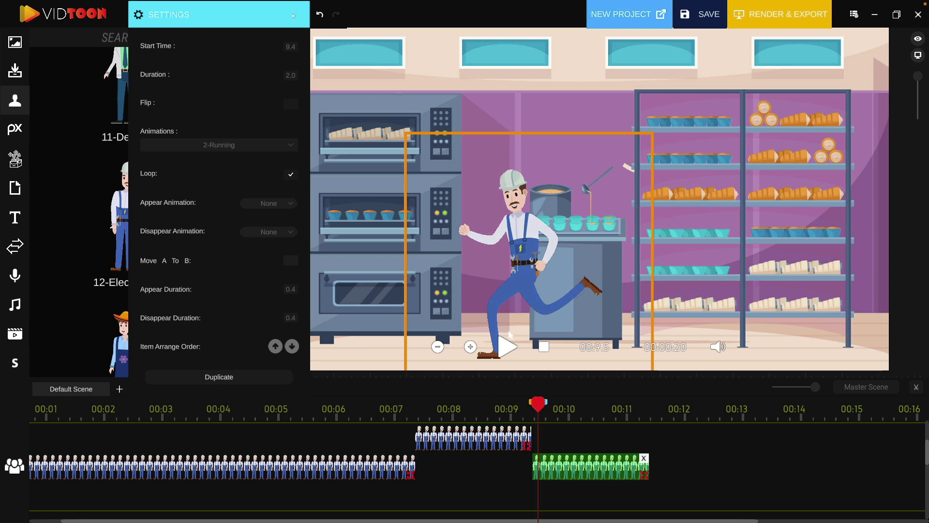
left_click(508, 346)
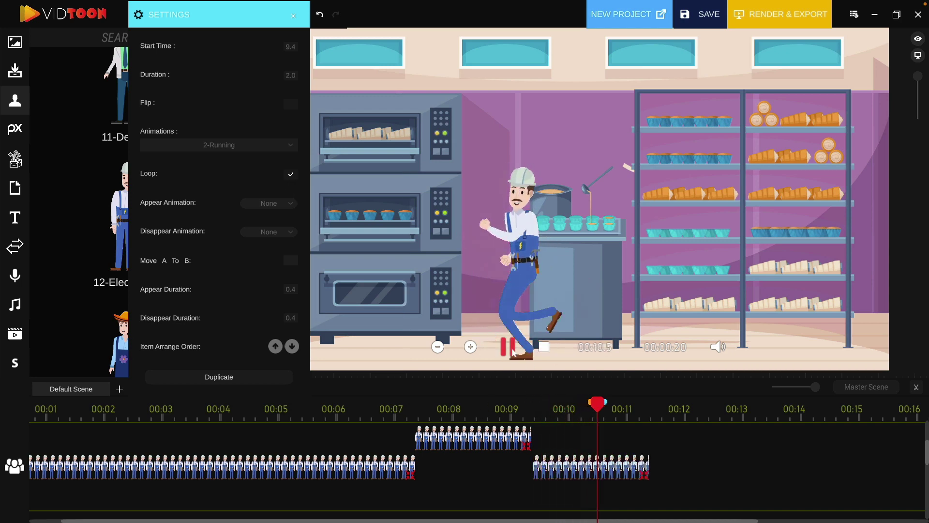
left_click(508, 346)
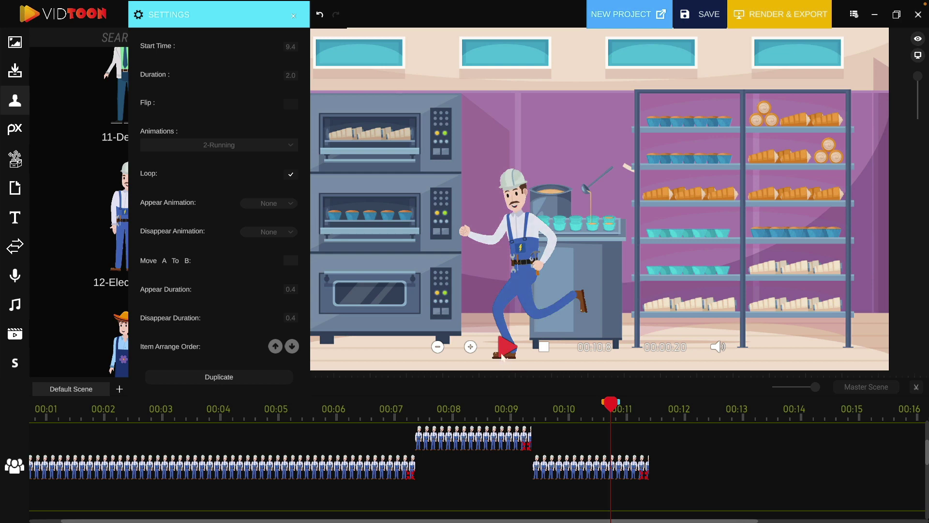
left_click(576, 461)
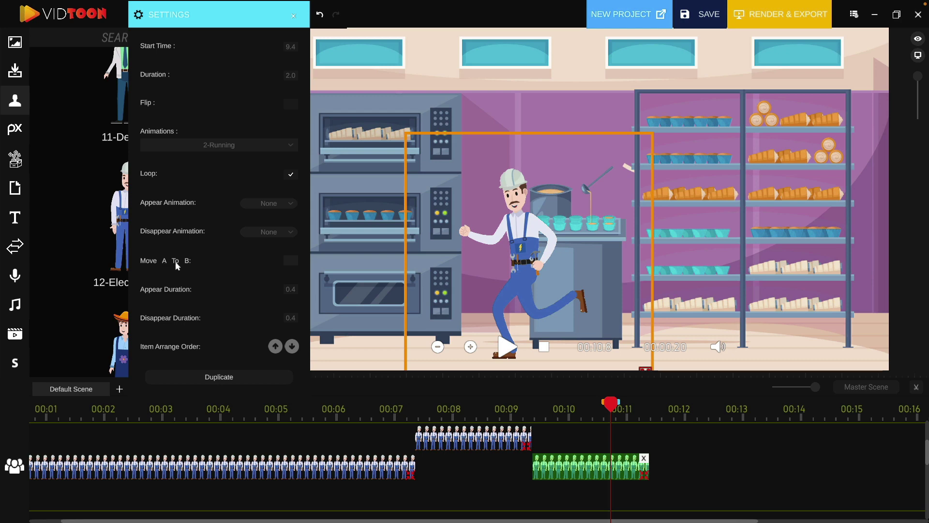
- Enable Move A To B with the run's end point over the ovens, and preview it
left_click(290, 261)
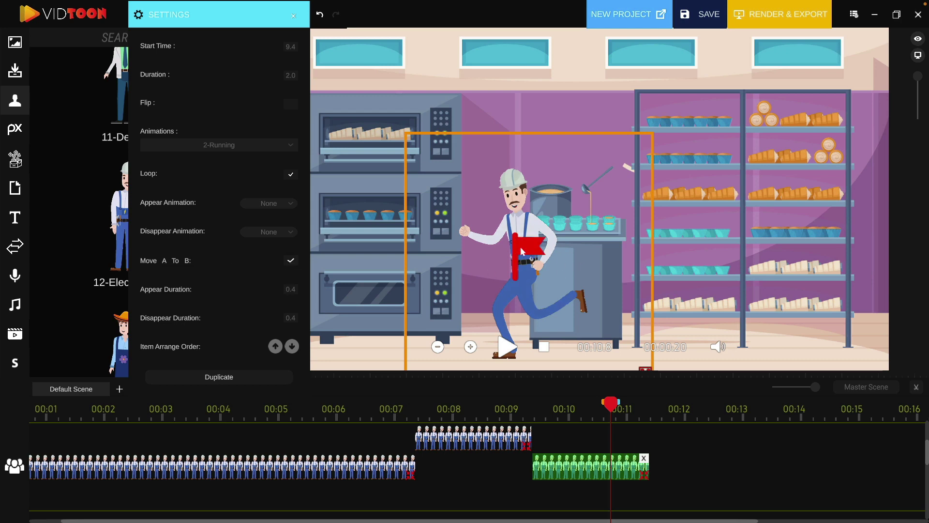
left_click_drag(522, 251, 332, 245)
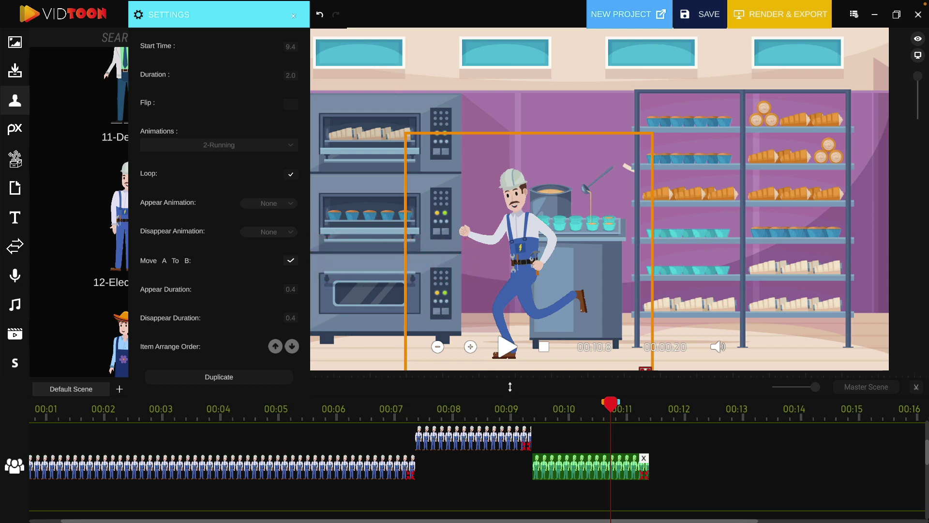
left_click(531, 406)
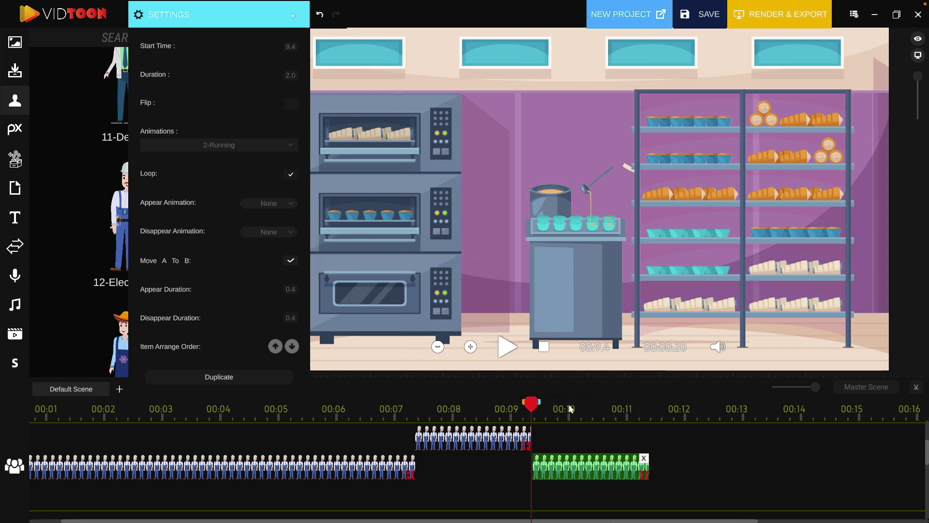
left_click(503, 347)
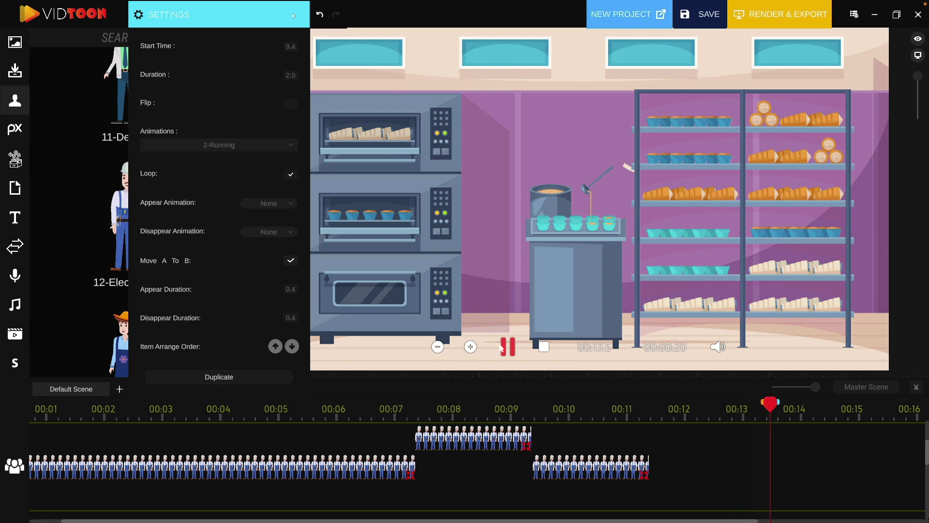
left_click(508, 347)
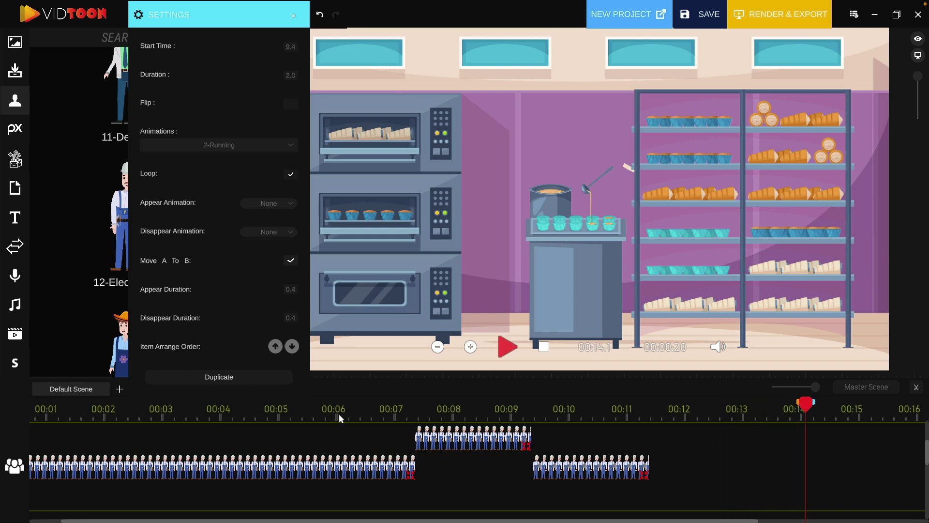
- Replay the sequence from the earlier scene to check the electrician's run across the bakery
left_click_drag(227, 418, 388, 453)
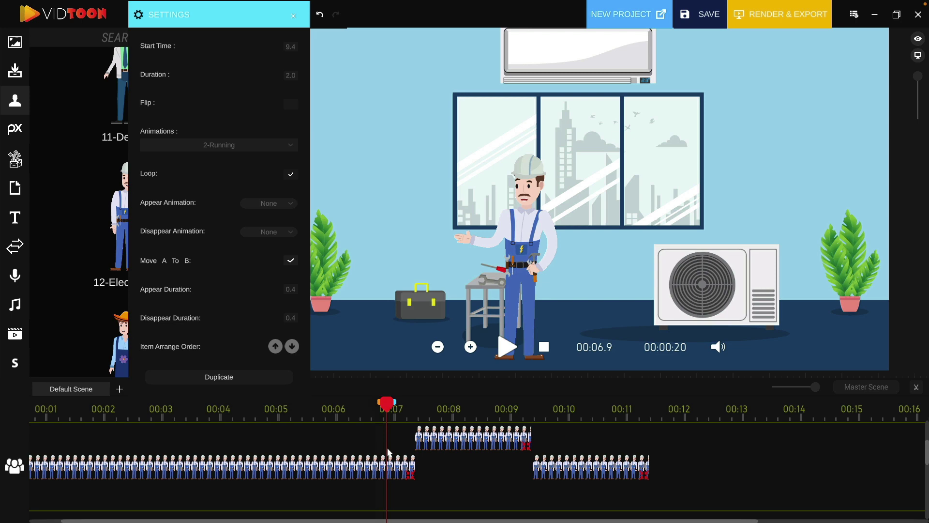
left_click(507, 349)
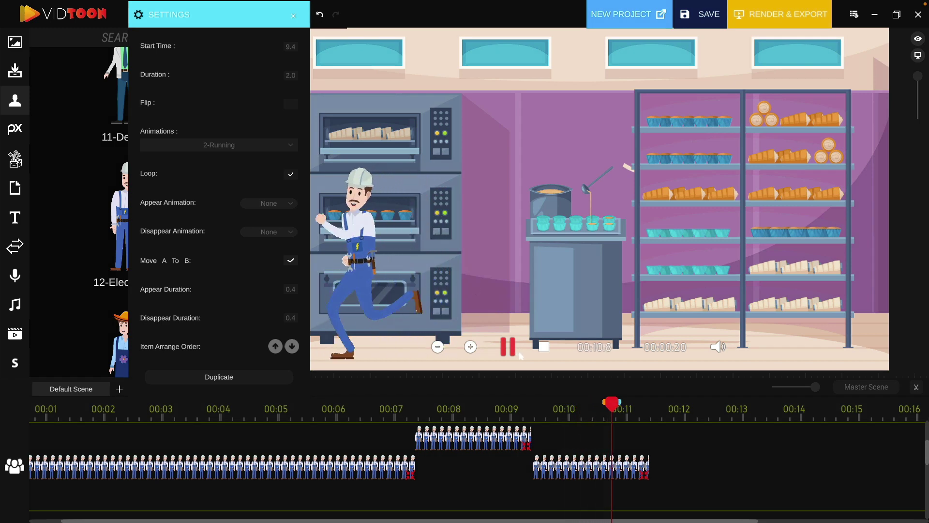
key("space")
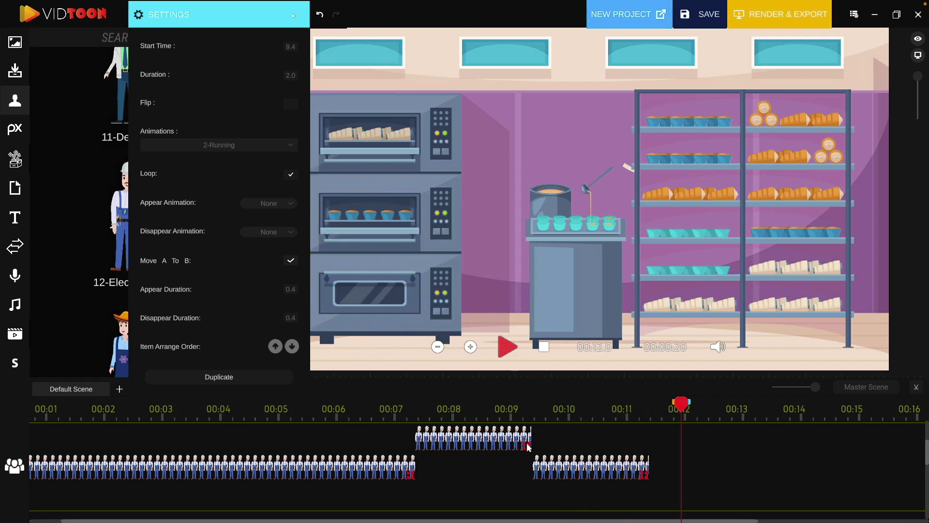
left_click_drag(564, 410, 533, 416)
left_click(503, 348)
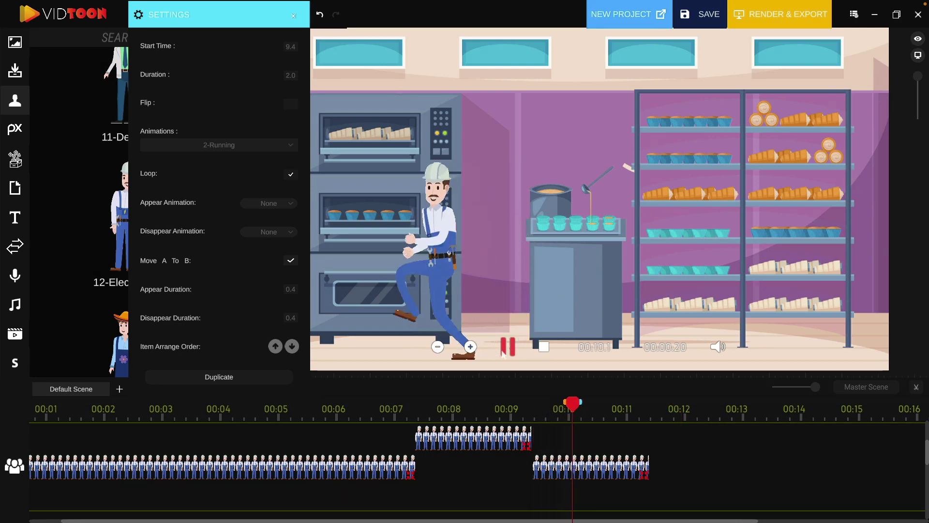
left_click(597, 458)
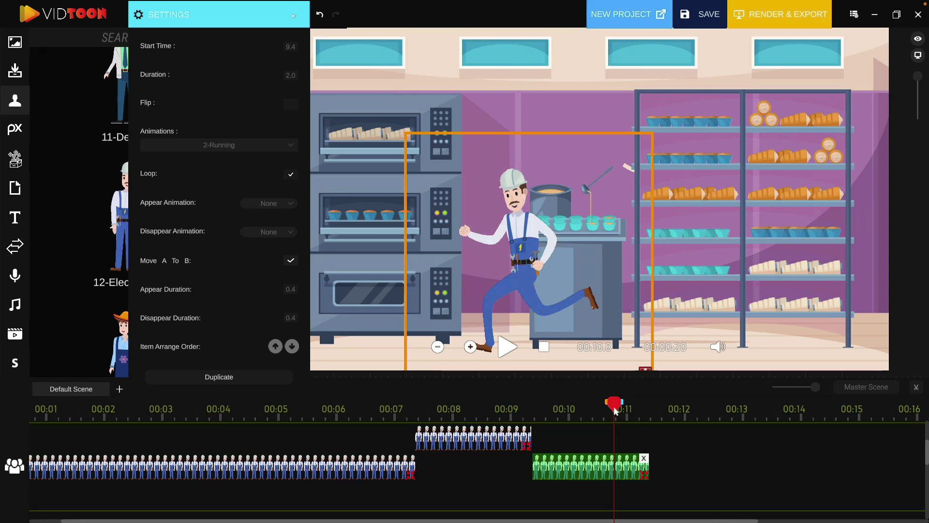
left_click_drag(615, 411, 650, 412)
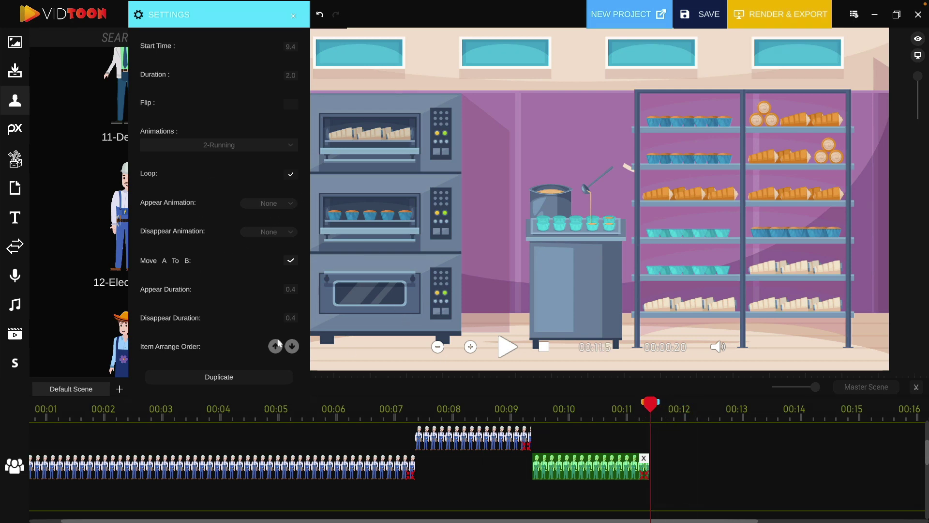
- Add a 'YOUR TEXT GOES HERE' text box to the bakery scene and preview from about 9.9 s
left_click(13, 219)
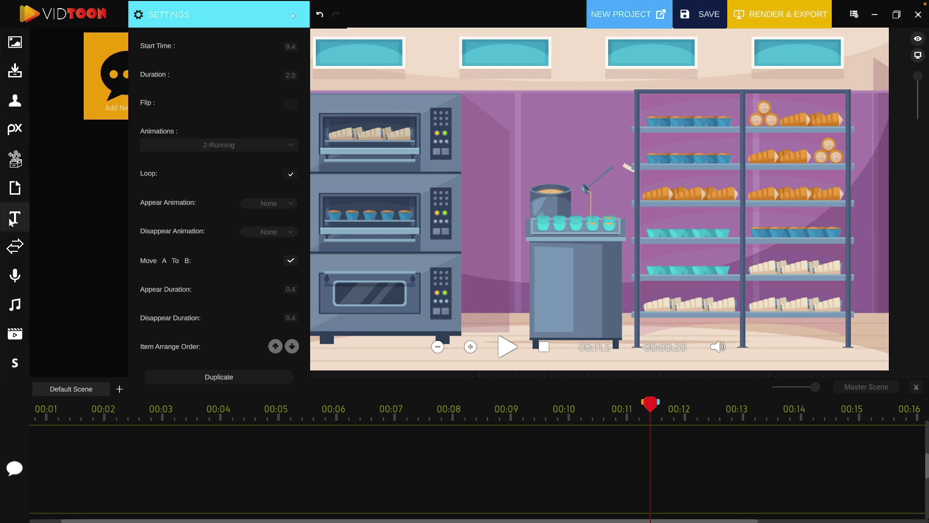
left_click(293, 16)
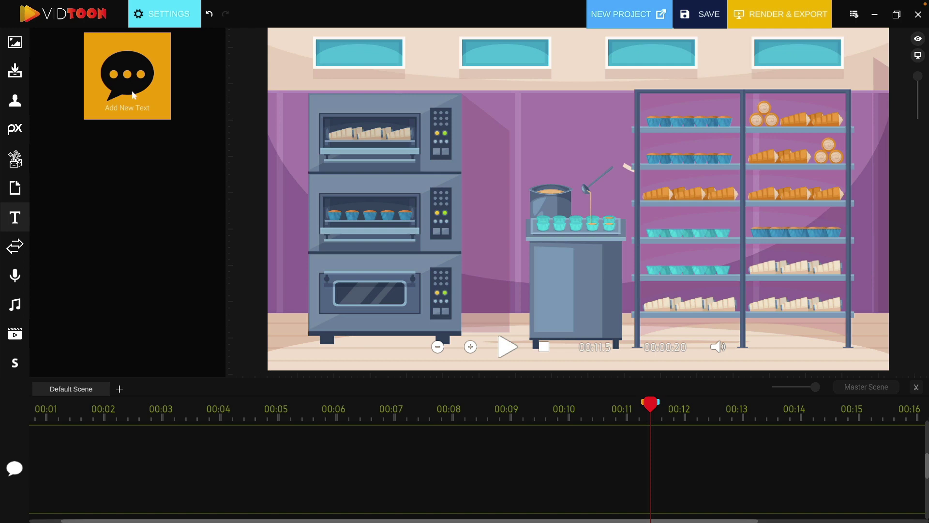
left_click_drag(134, 95, 474, 192)
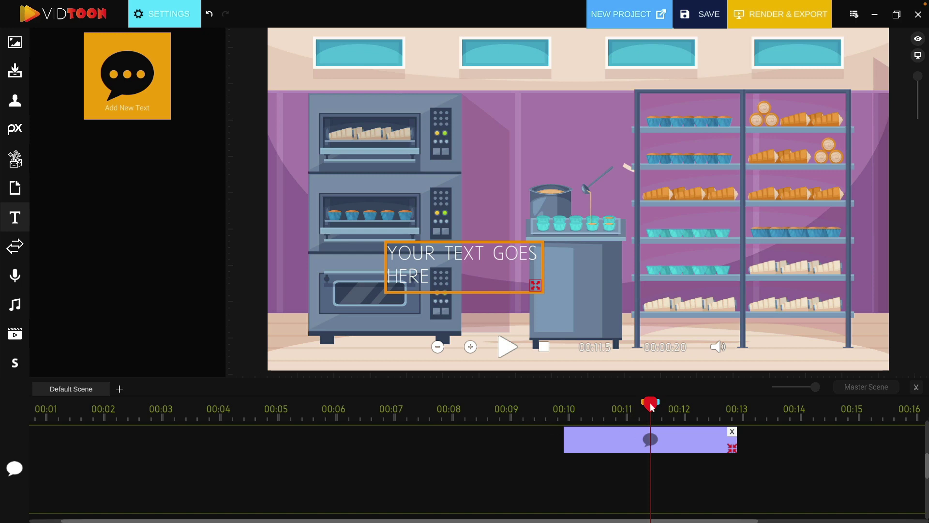
left_click_drag(650, 404, 527, 417)
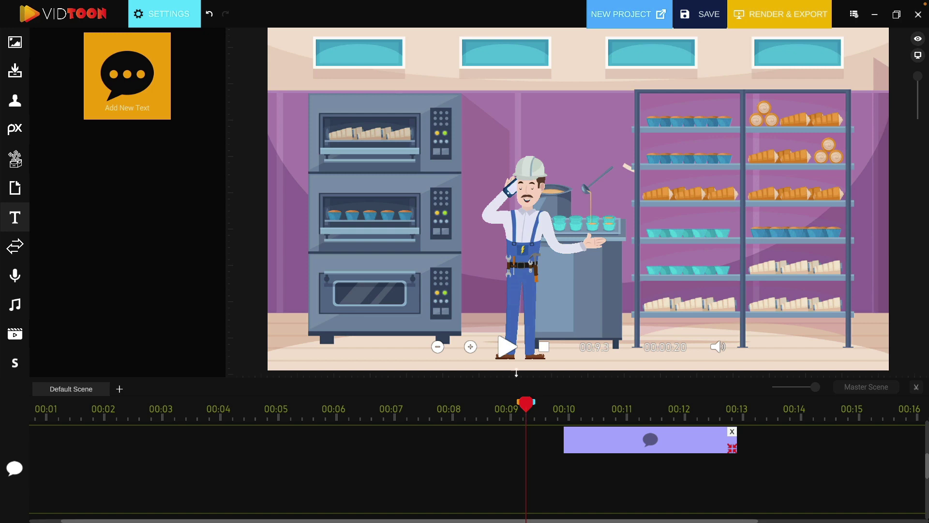
left_click(506, 347)
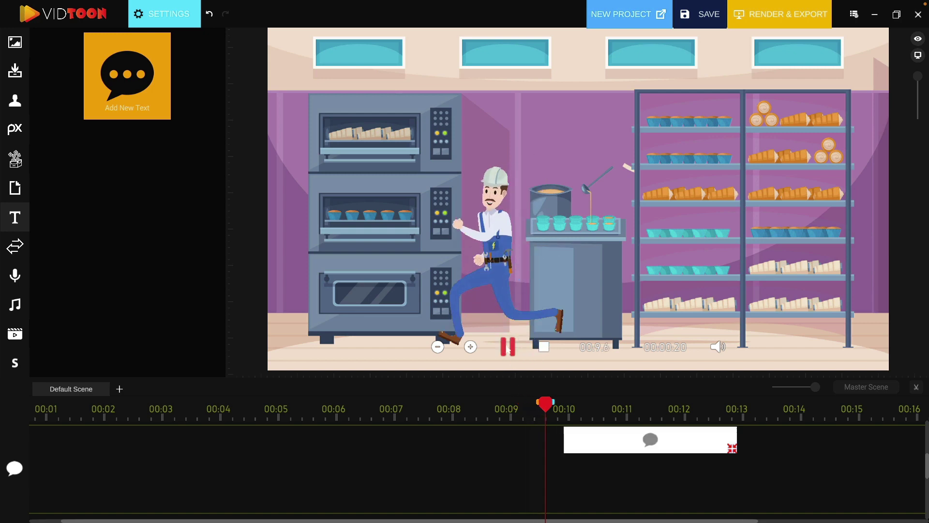
left_click(506, 348)
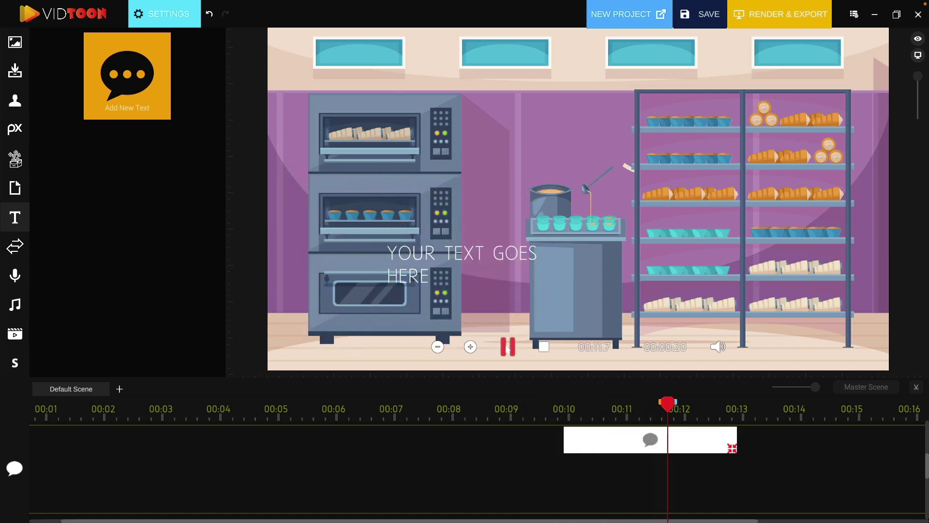
left_click(508, 349)
- Start the title clip at 00:11.7, move the text beside the shelves and widen it to one line
left_click_drag(686, 412, 667, 412)
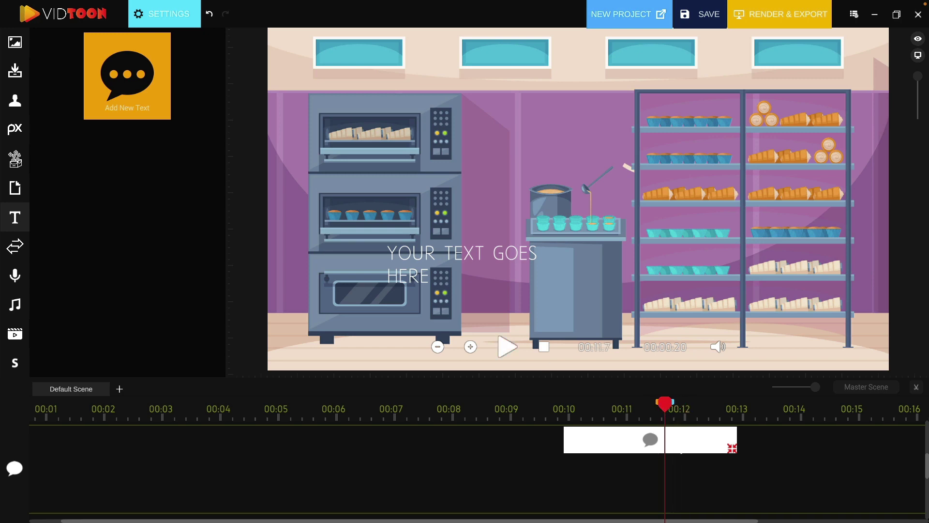
left_click_drag(687, 451, 782, 451)
left_click_drag(494, 269, 576, 128)
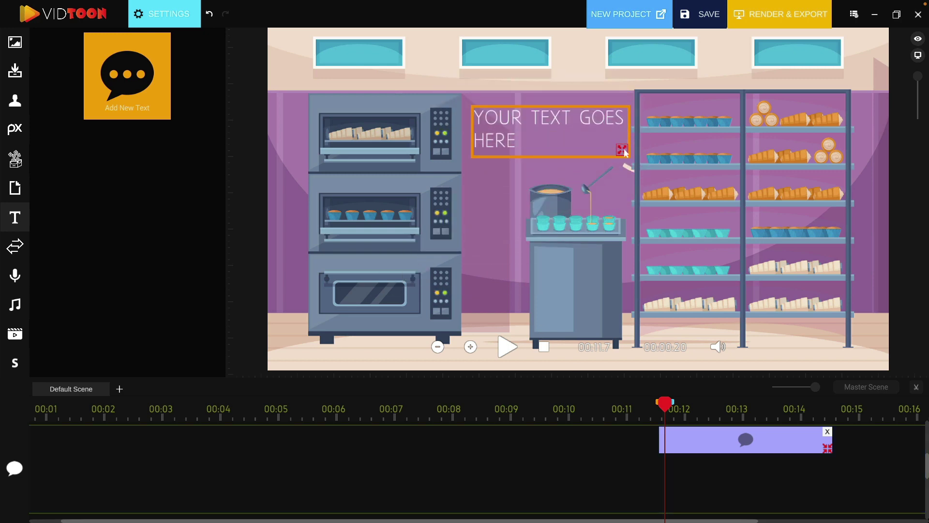
left_click_drag(648, 158, 677, 167)
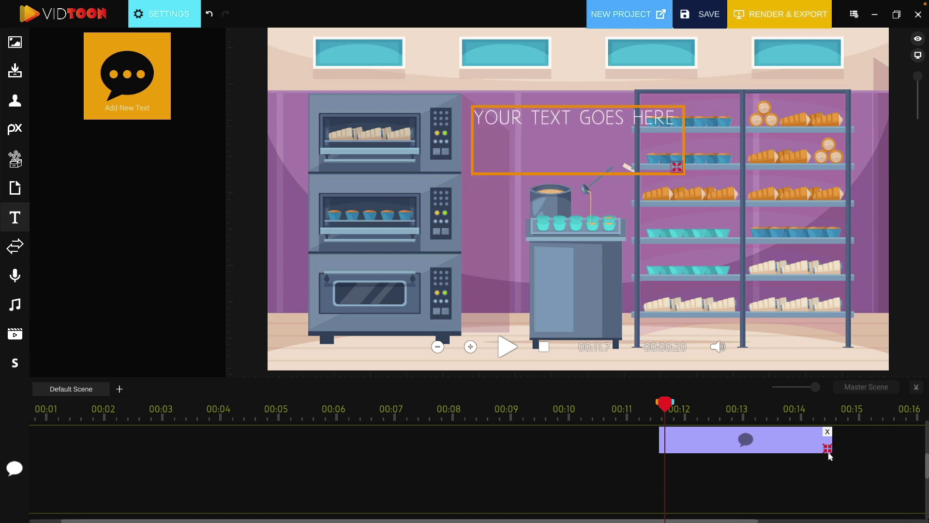
- Extend the title clip to end near 00:15 and deselect the text
scroll(910, 450, "right", 3)
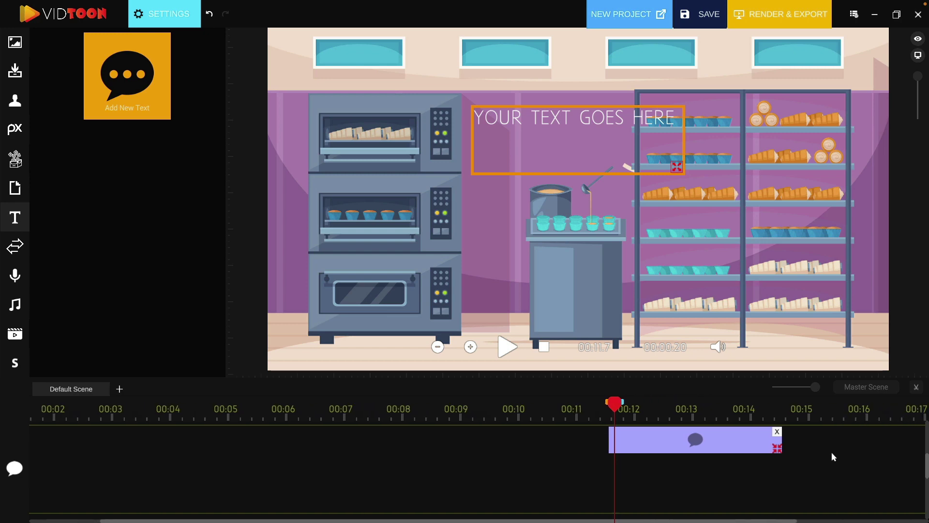
scroll(749, 450, "right", 1)
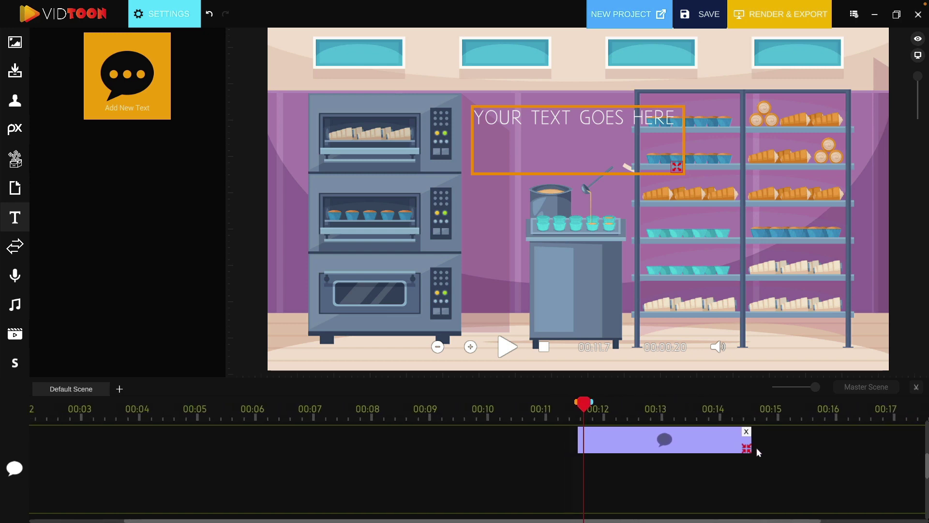
left_click_drag(741, 449, 769, 449)
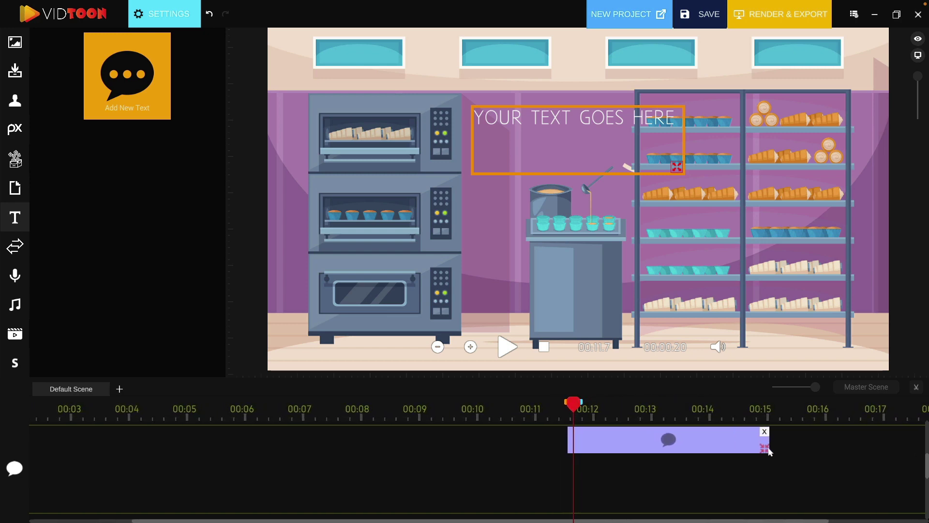
left_click_drag(769, 450, 765, 451)
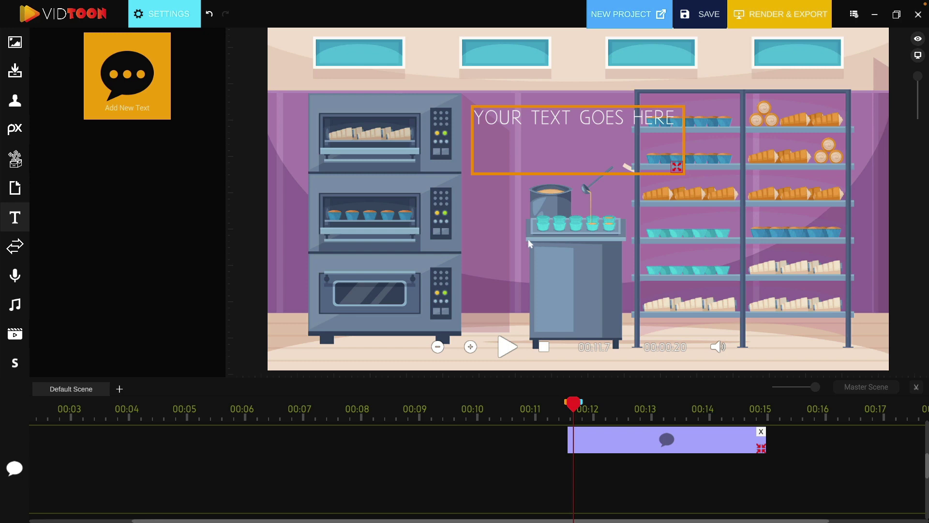
left_click(526, 309)
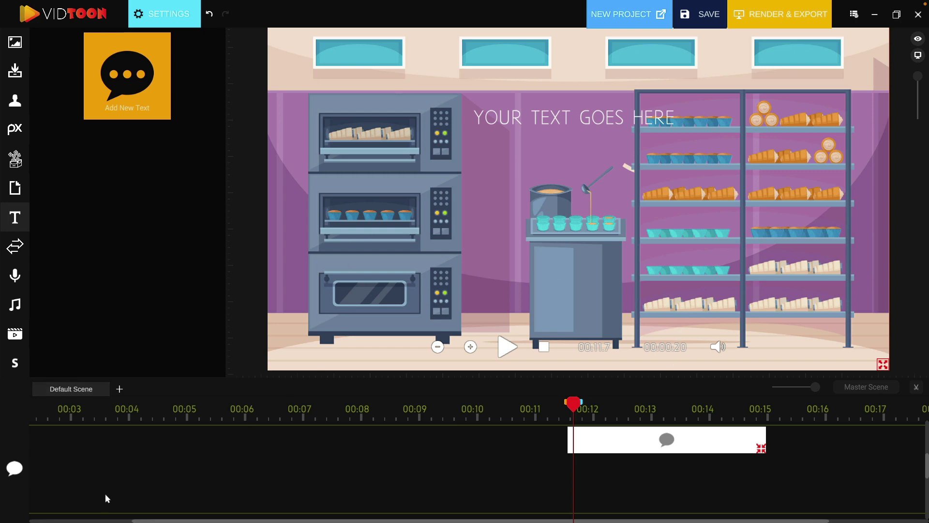
- Add a Text-to-Speech clip to the timeline, starting at the 11.7 s playhead
left_click(23, 250)
left_click(21, 274)
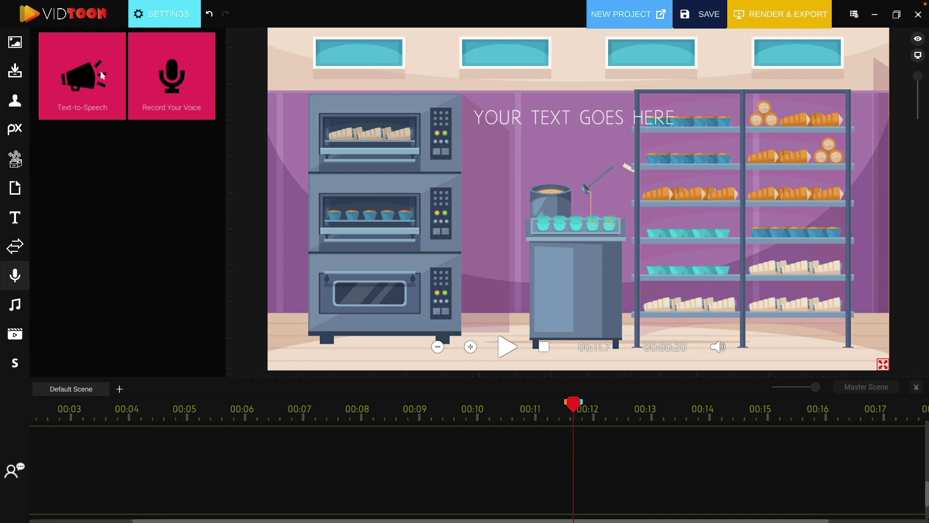
left_click_drag(92, 74, 513, 443)
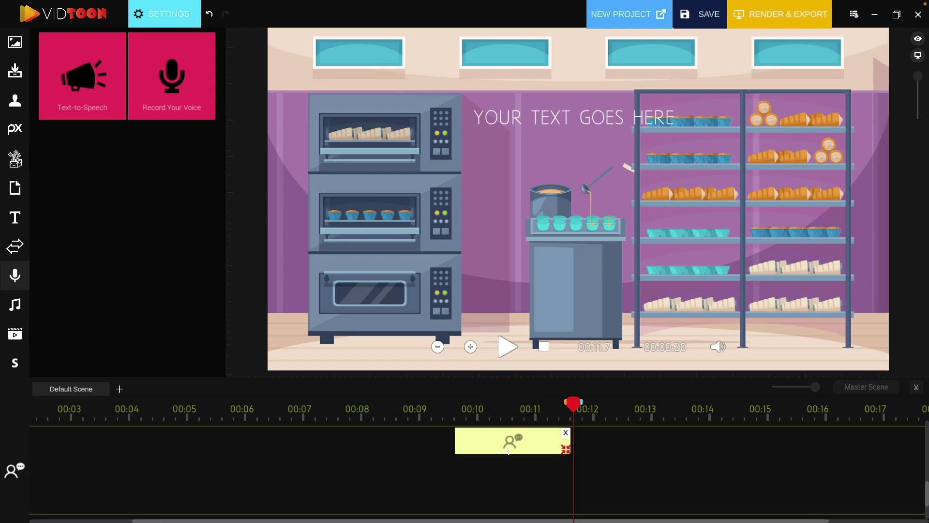
scroll(598, 441, "right", 1)
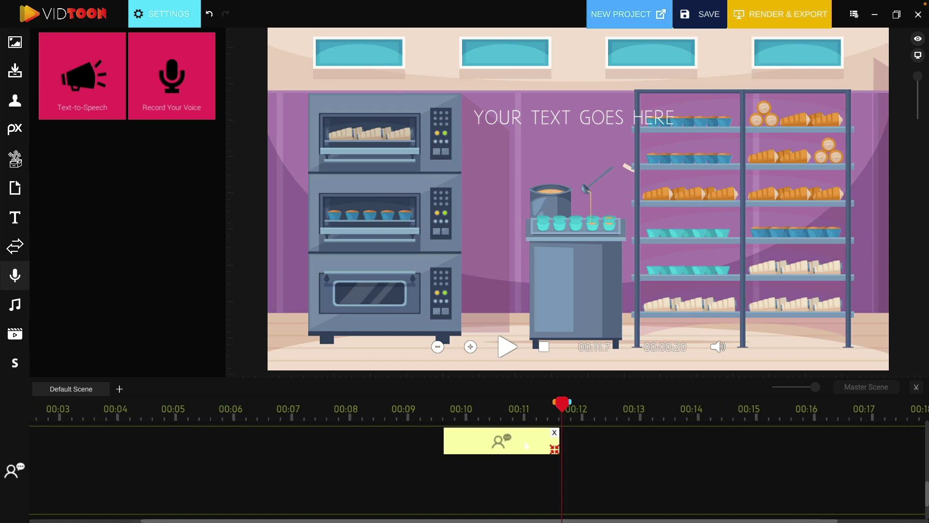
left_click_drag(482, 438, 750, 458)
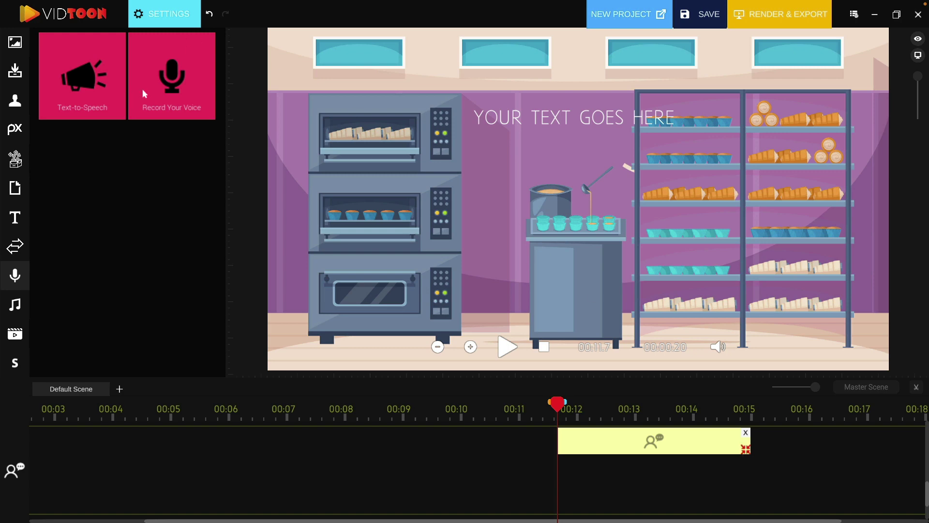
left_click(150, 15)
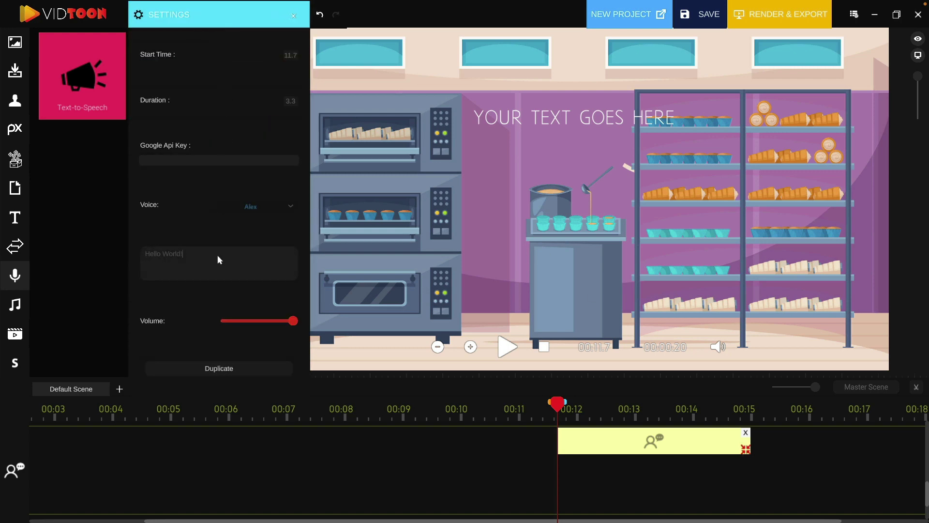
- Change the speech text to 'Bob is always on the move' and set the Alex voice after trying Alva and Thomas
left_click_drag(217, 254, 77, 243)
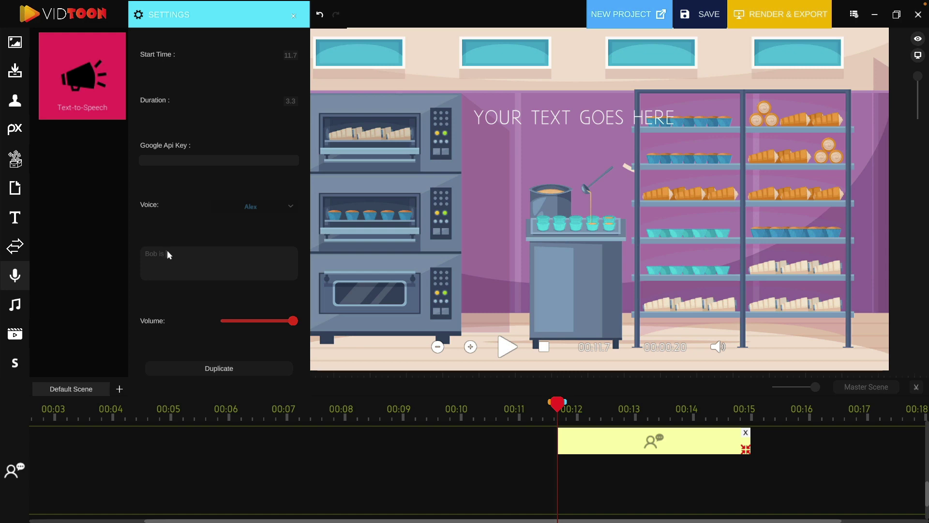
type("Bob is always on the move")
left_click(287, 204)
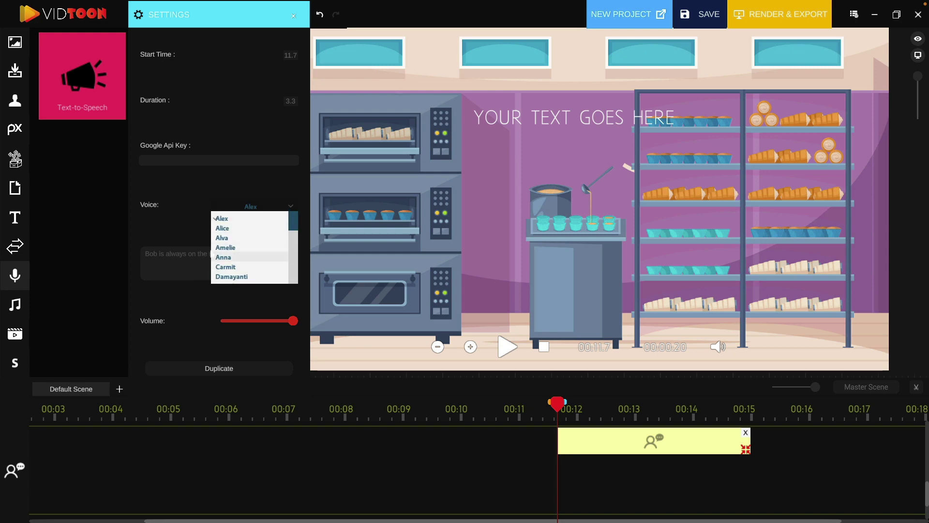
left_click(235, 238)
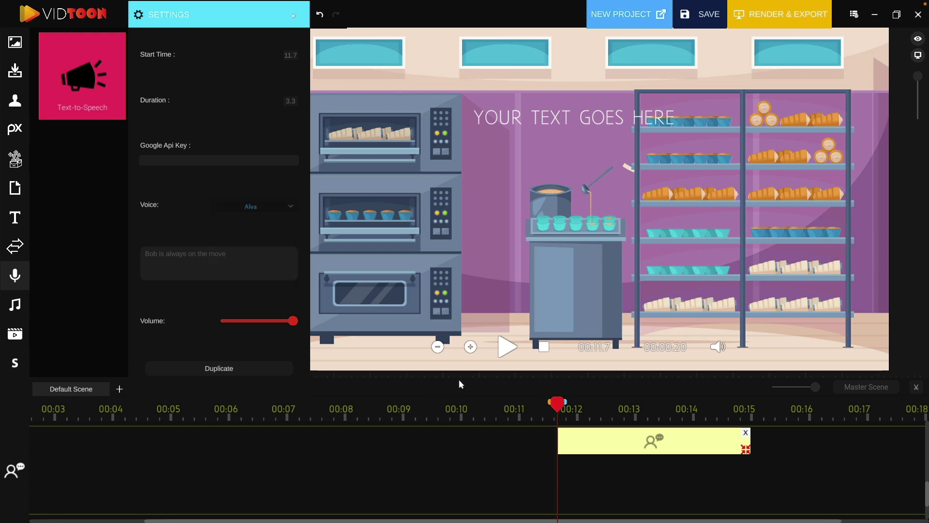
left_click(280, 207)
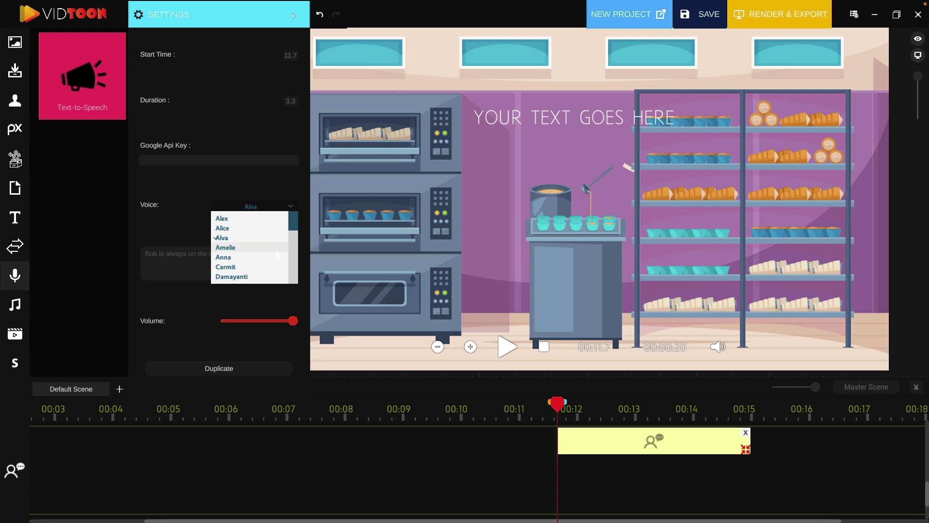
left_click_drag(297, 226, 298, 271)
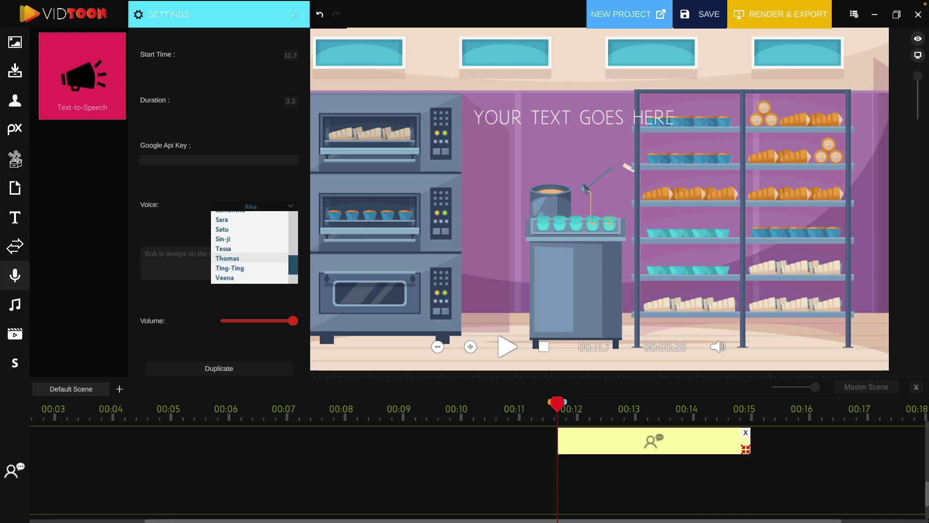
left_click(235, 258)
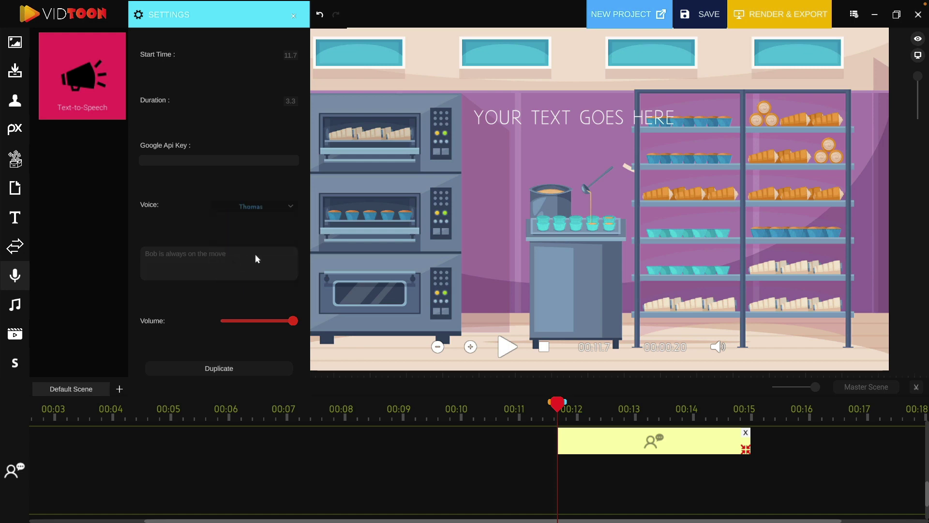
left_click(288, 207)
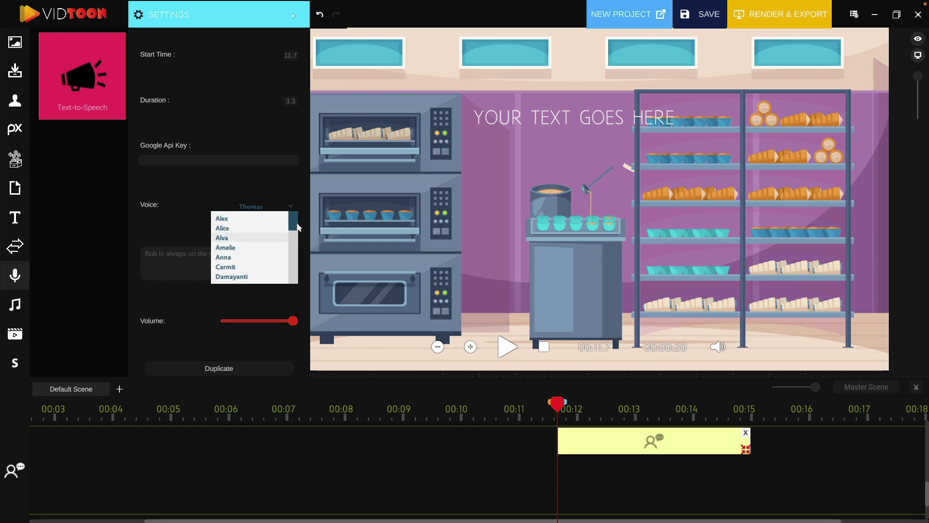
left_click(243, 218)
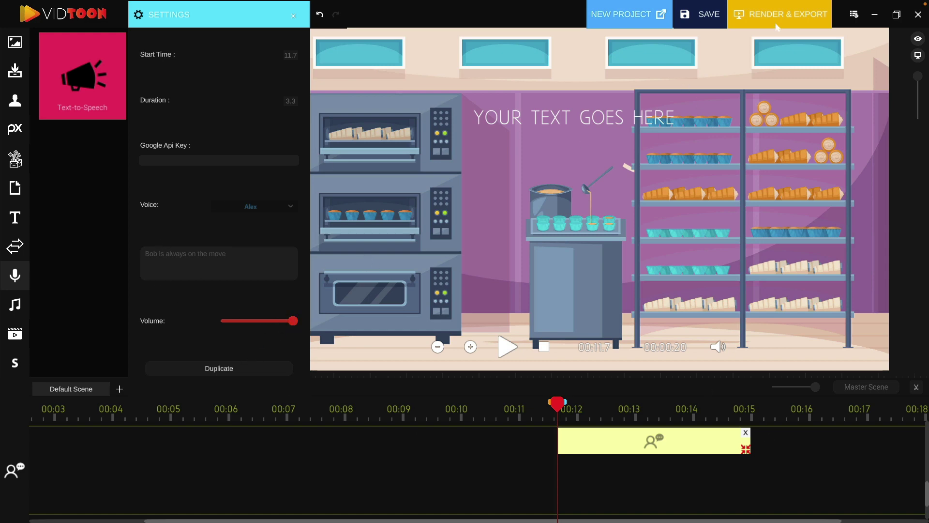
- Add the FastandHappy music track across the timeline and return the playhead to the start
mouse_move(784, 14)
left_click(16, 310)
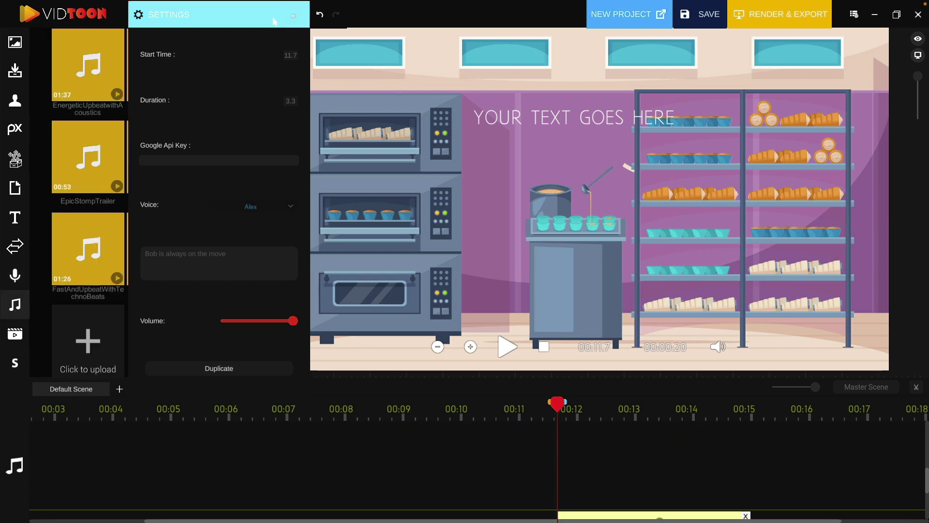
left_click(293, 16)
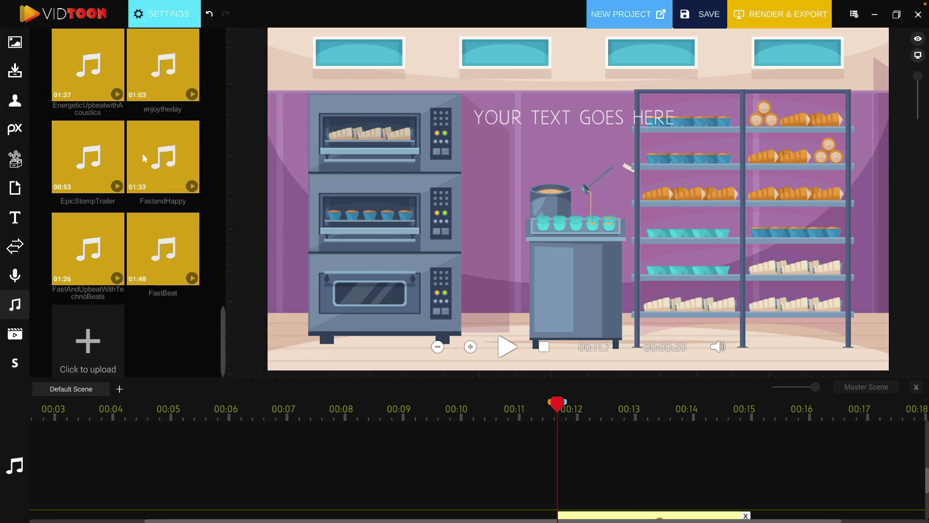
left_click_drag(163, 164, 329, 434)
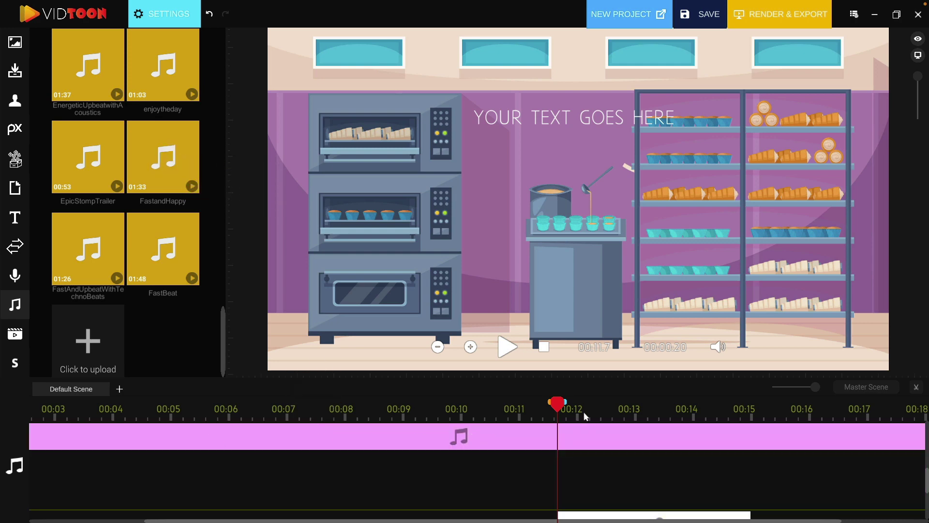
left_click_drag(558, 405, 73, 468)
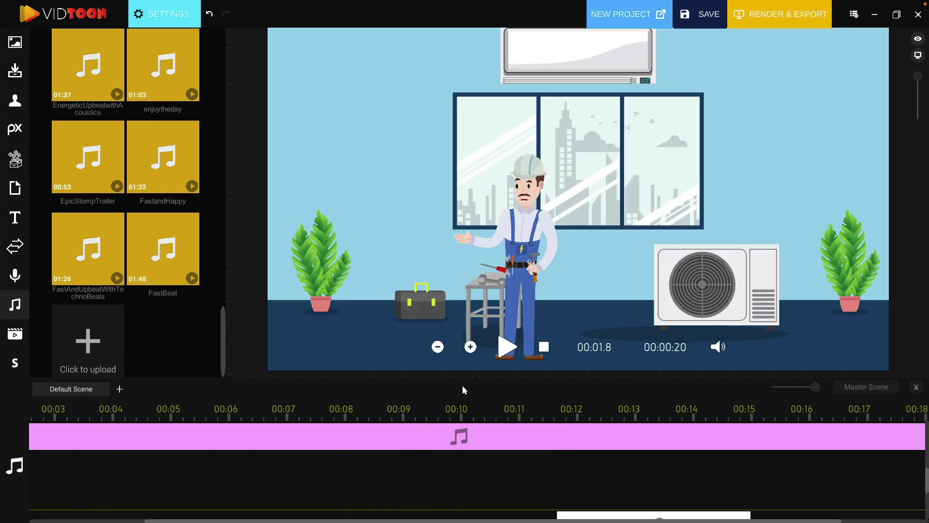
- Play the animation preview with its new music and pause it at 00:14.1
left_click(507, 354)
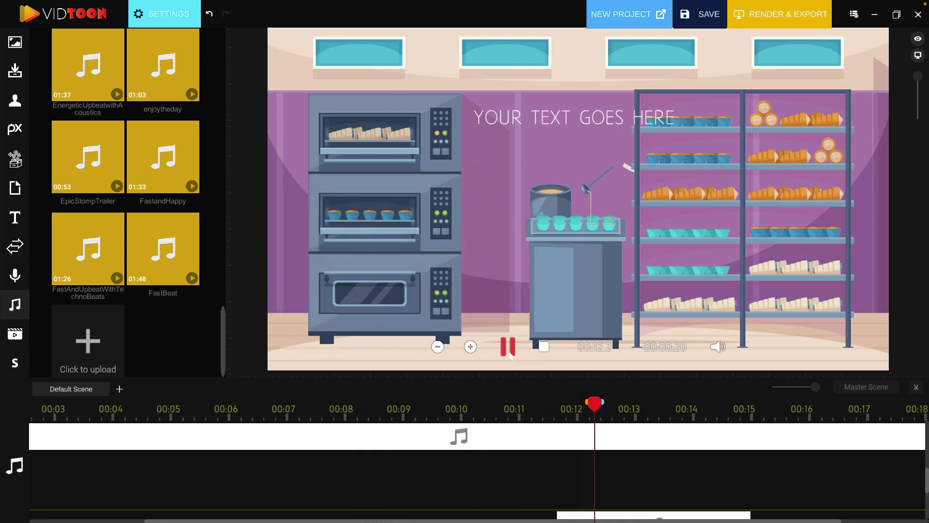
left_click(508, 347)
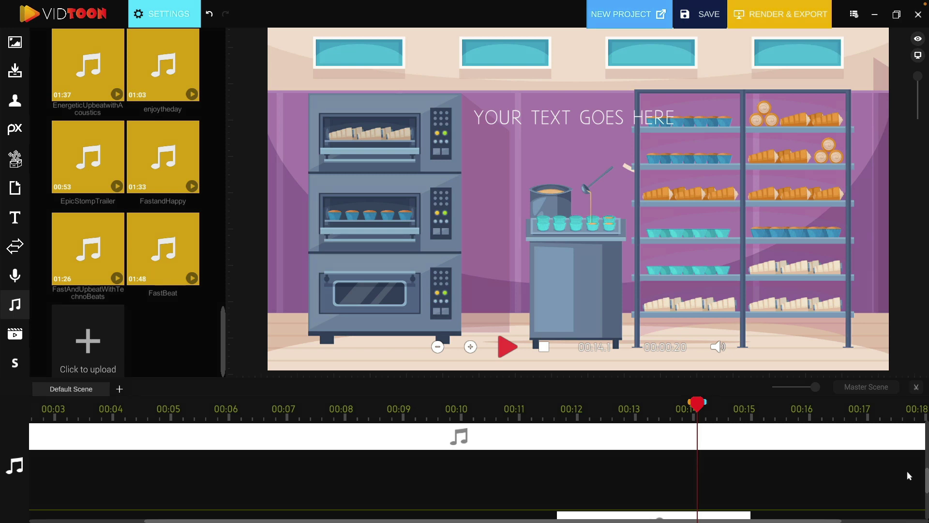
- Show the first Electrician clip's settings: start 0.0, duration 7.4 s, looping 1-Speaking
scroll(922, 474, "down", 2)
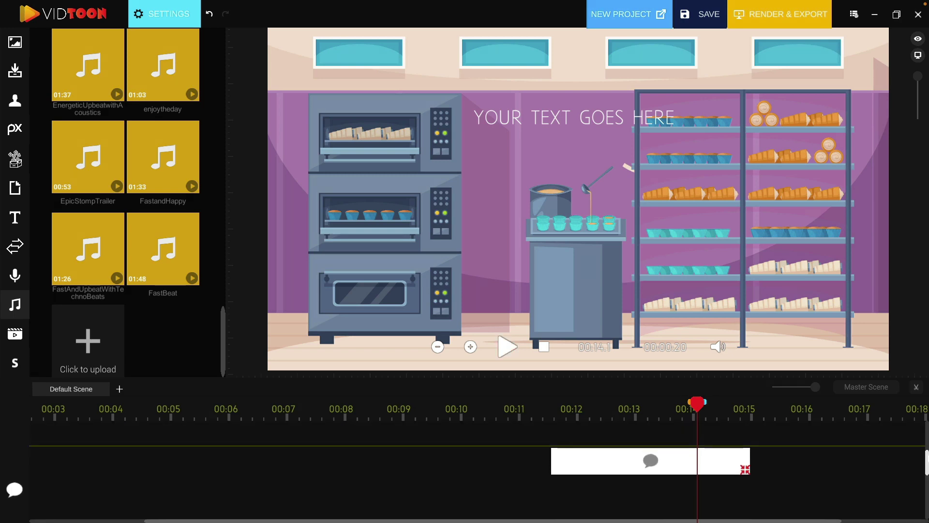
scroll(923, 475, "up", 2)
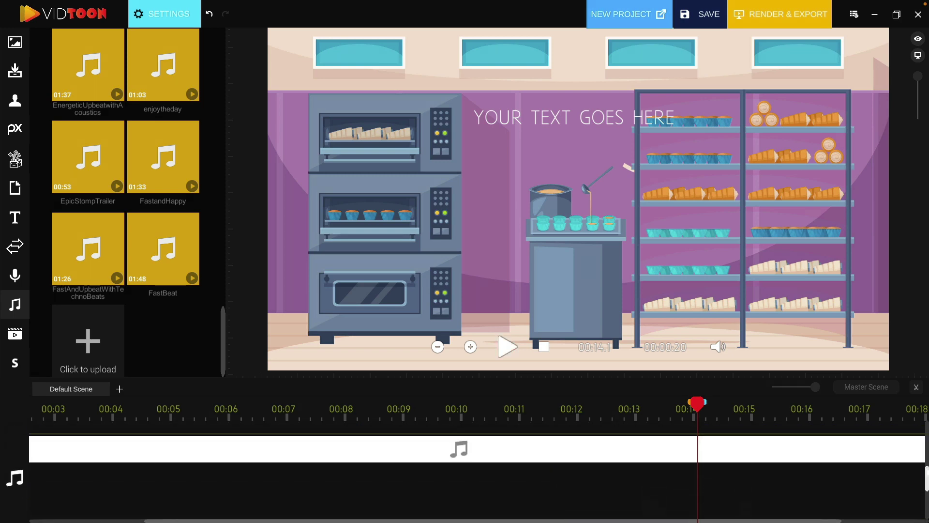
scroll(169, 439, "down", 3)
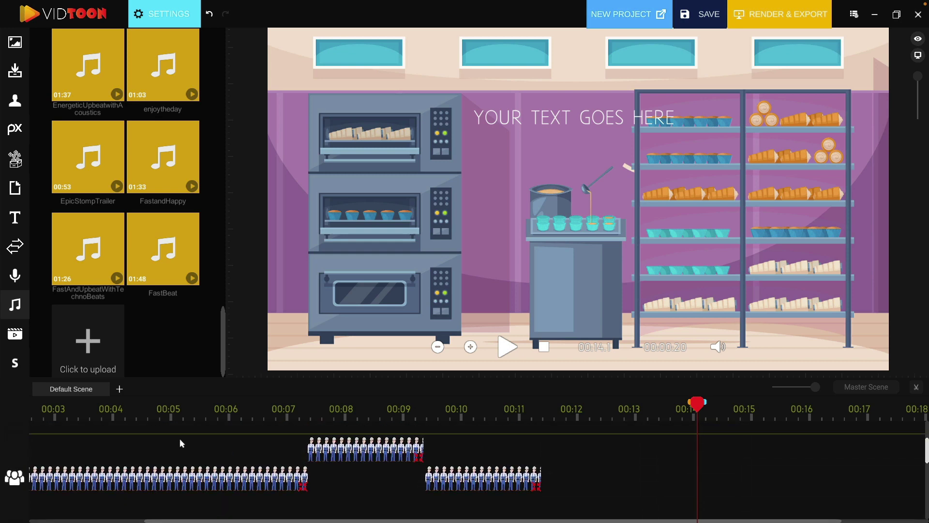
left_click(179, 415)
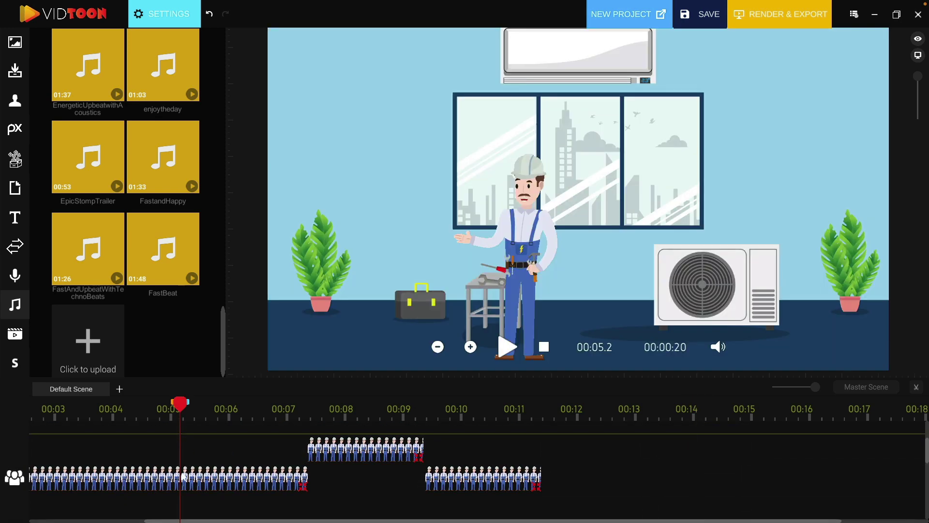
left_click(198, 478)
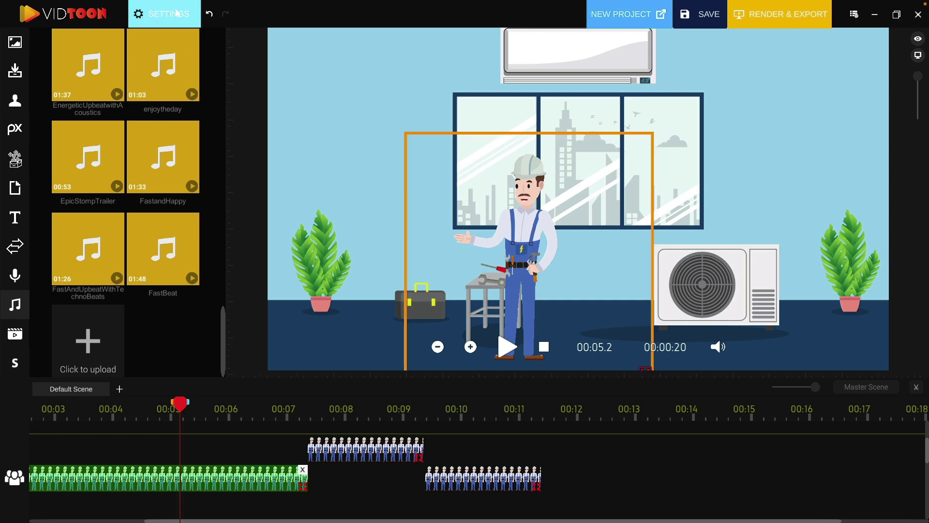
left_click(174, 15)
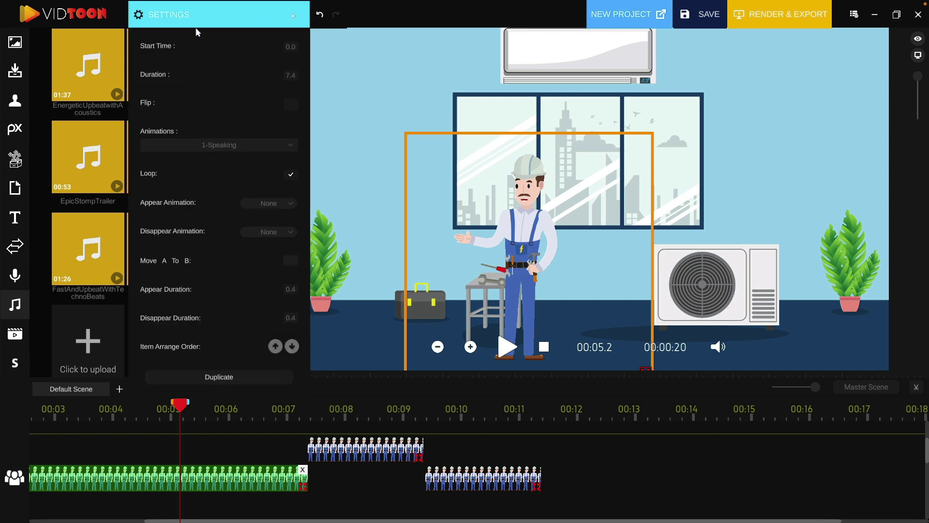